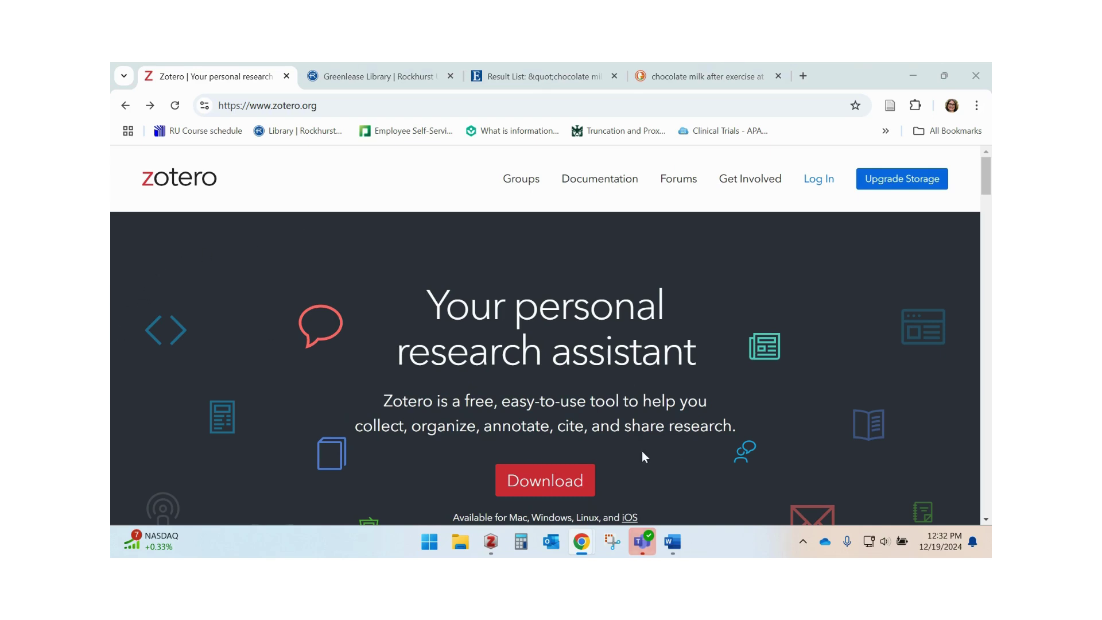
# Open the Zotero download page and expand the other versions of Zotero to review the macOS, Windows, Linux and iOS downloads
pyautogui.click(536, 487)
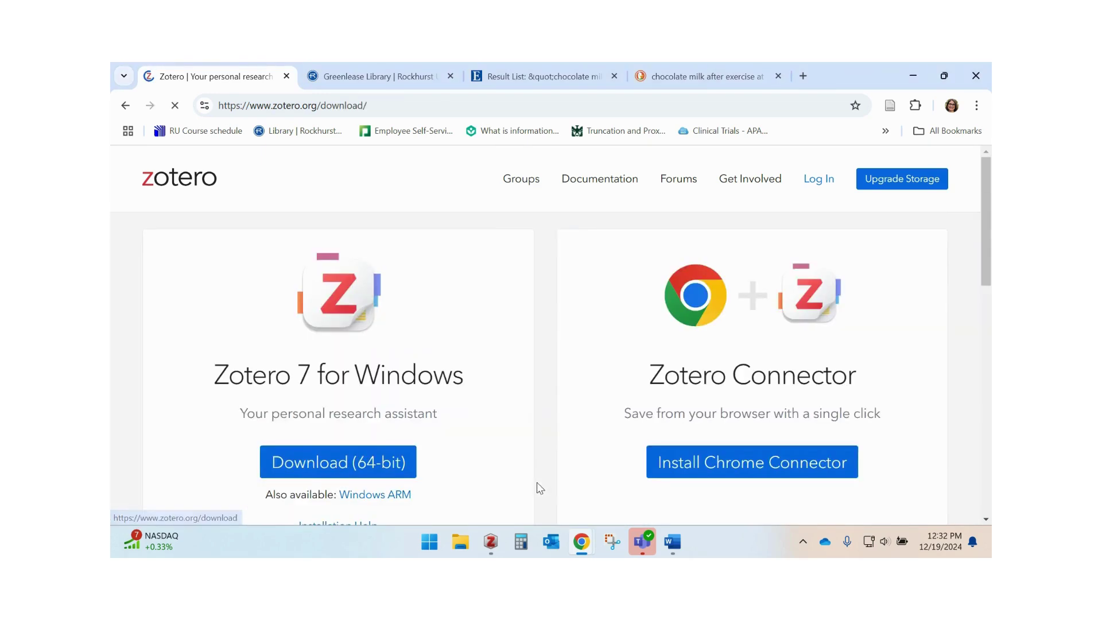
pyautogui.scroll(-1, 466, 386)
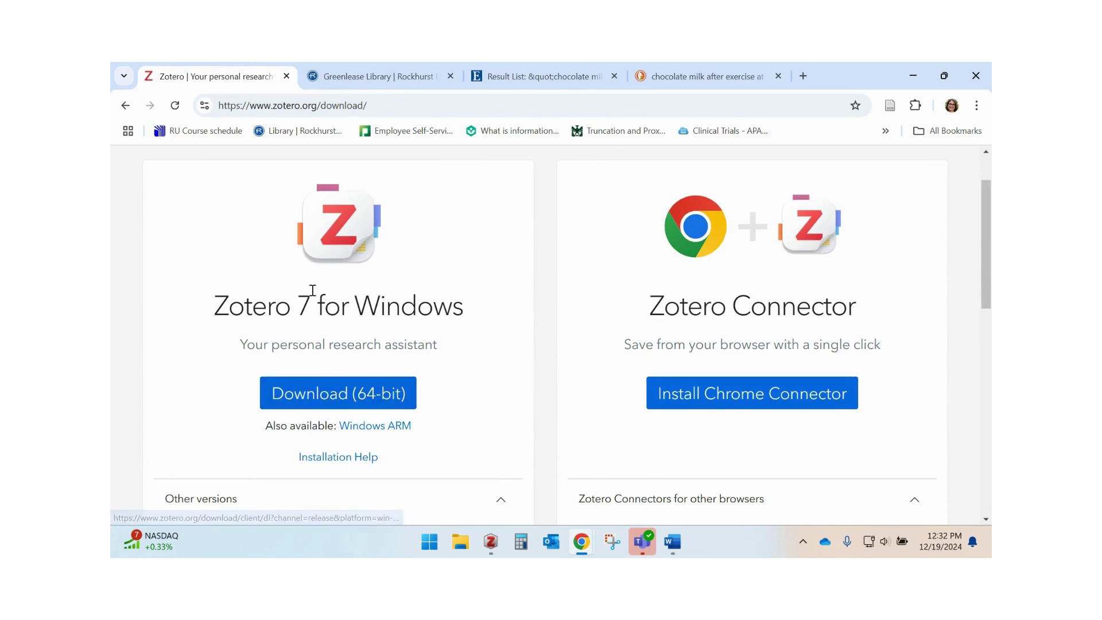
pyautogui.scroll(-1, 489, 479)
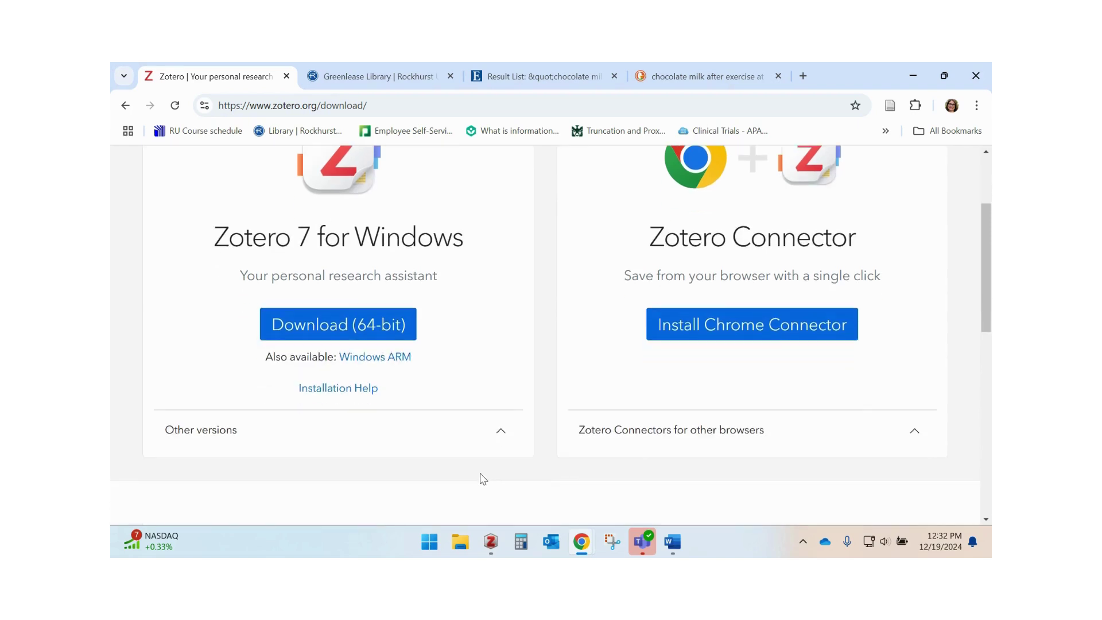
pyautogui.click(501, 436)
pyautogui.scroll(1, 270, 431)
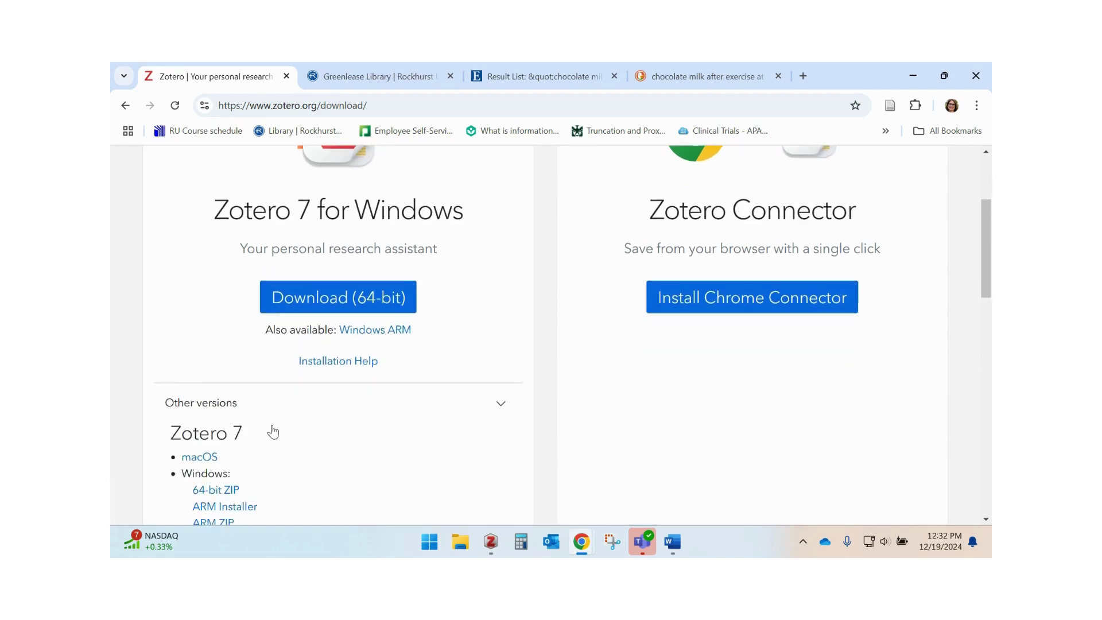
pyautogui.scroll(-4, 271, 430)
pyautogui.scroll(4, 275, 430)
pyautogui.scroll(1, 280, 429)
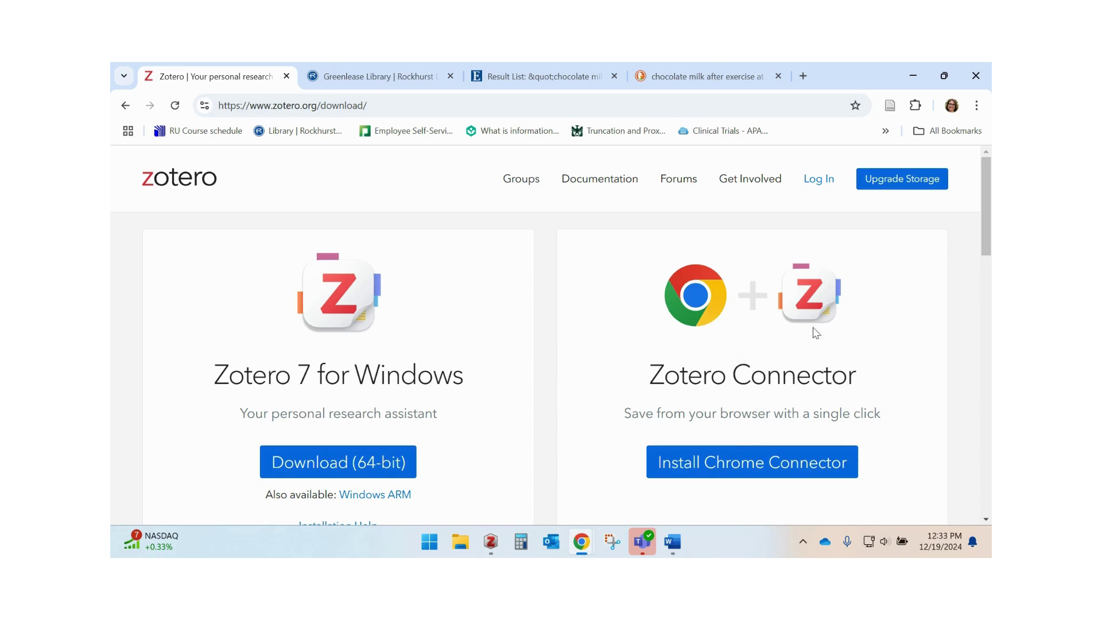
# Expand the Zotero Connectors for other browsers to view the Firefox, Edge and Safari options
pyautogui.scroll(-1, 910, 367)
pyautogui.scroll(-10, 909, 366)
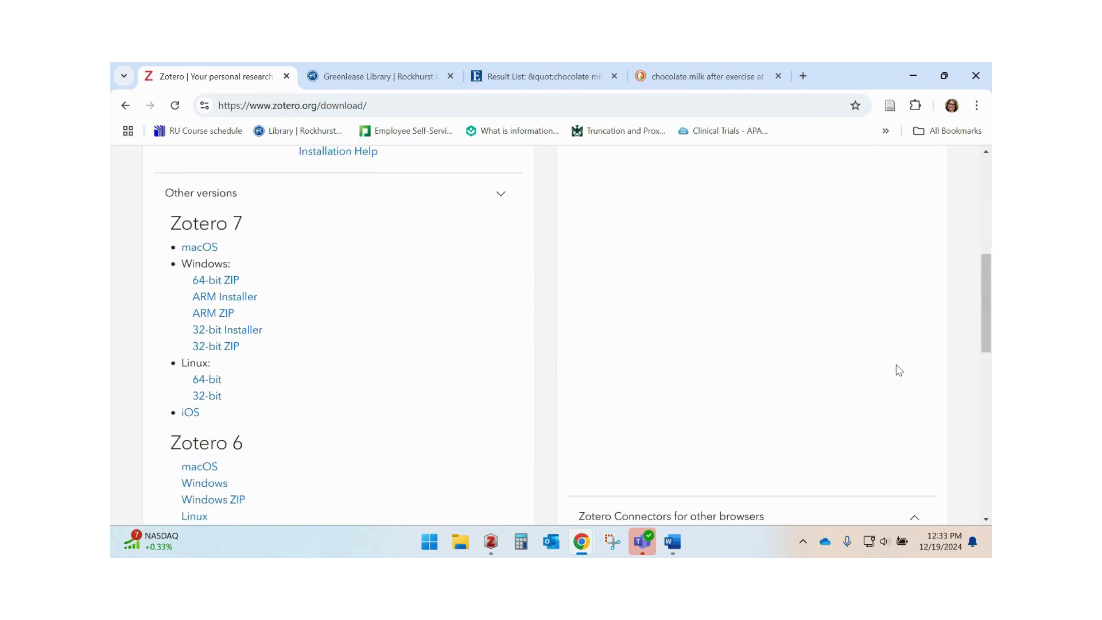
pyautogui.click(913, 413)
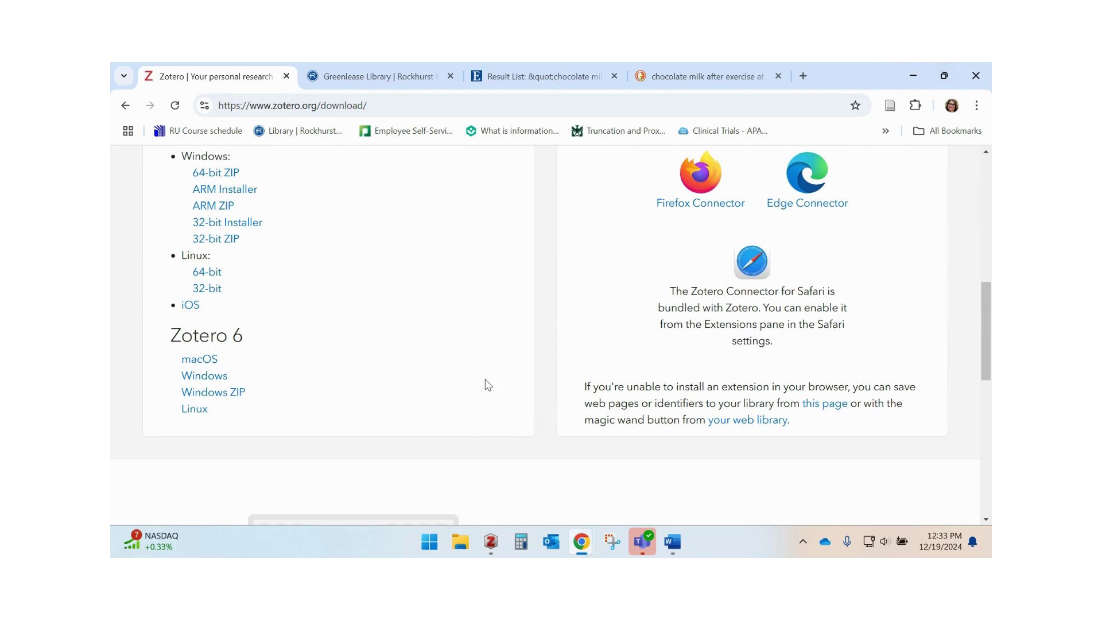
# Switch to Zotero and create a collection in My Library named "AA Chocolate Milk & Exercise"
pyautogui.moveTo(488, 548)
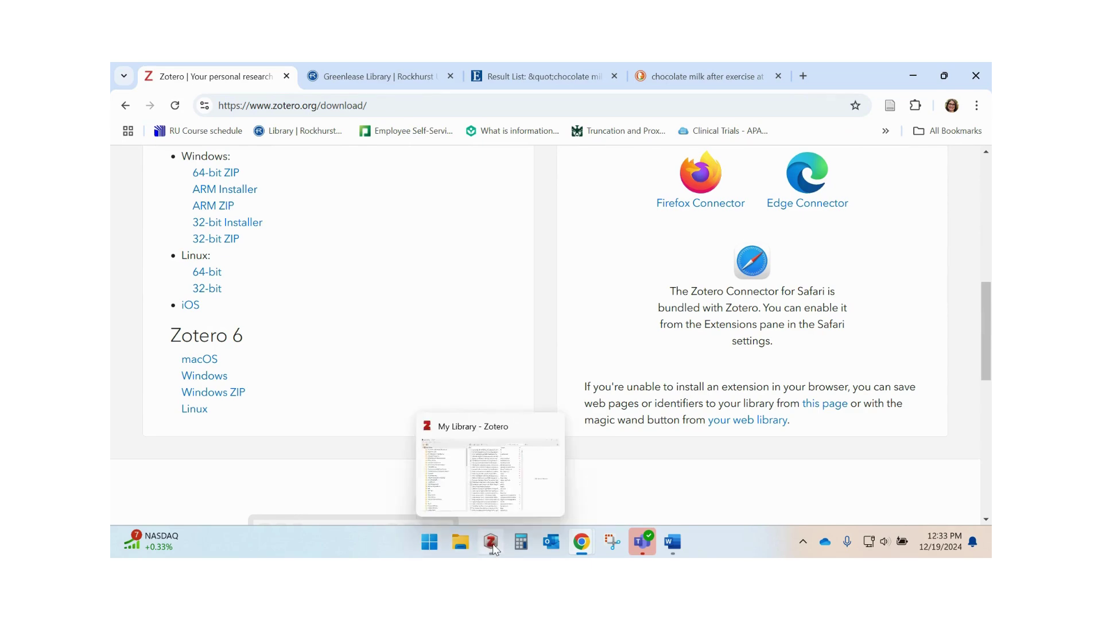
pyautogui.click(492, 548)
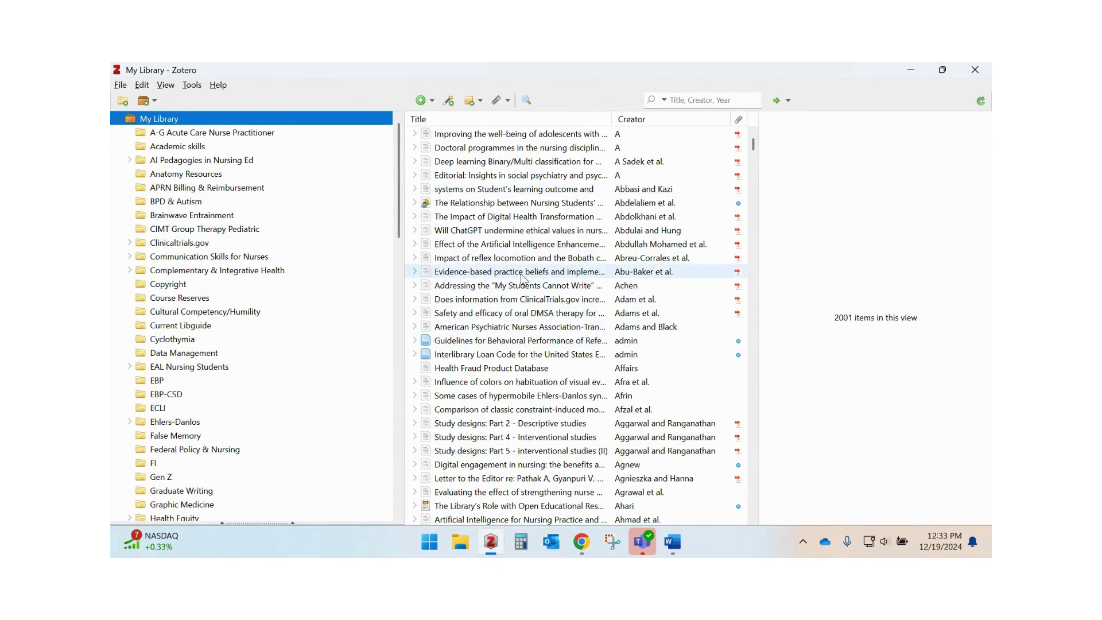
pyautogui.click(124, 101)
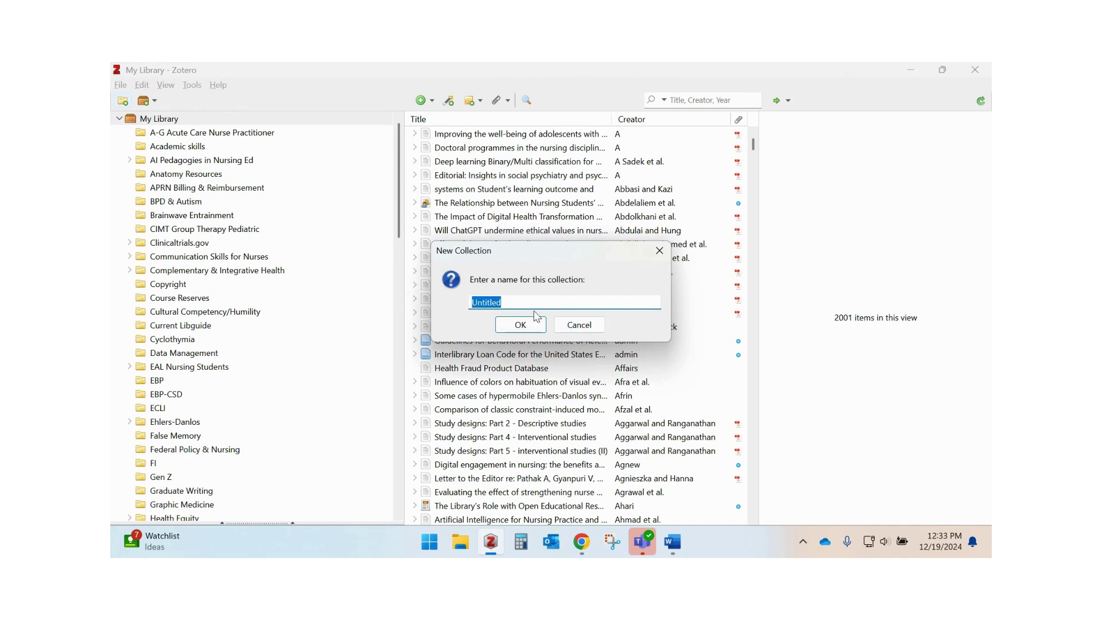
pyautogui.write('AA Chocolate Milk & Exercise')
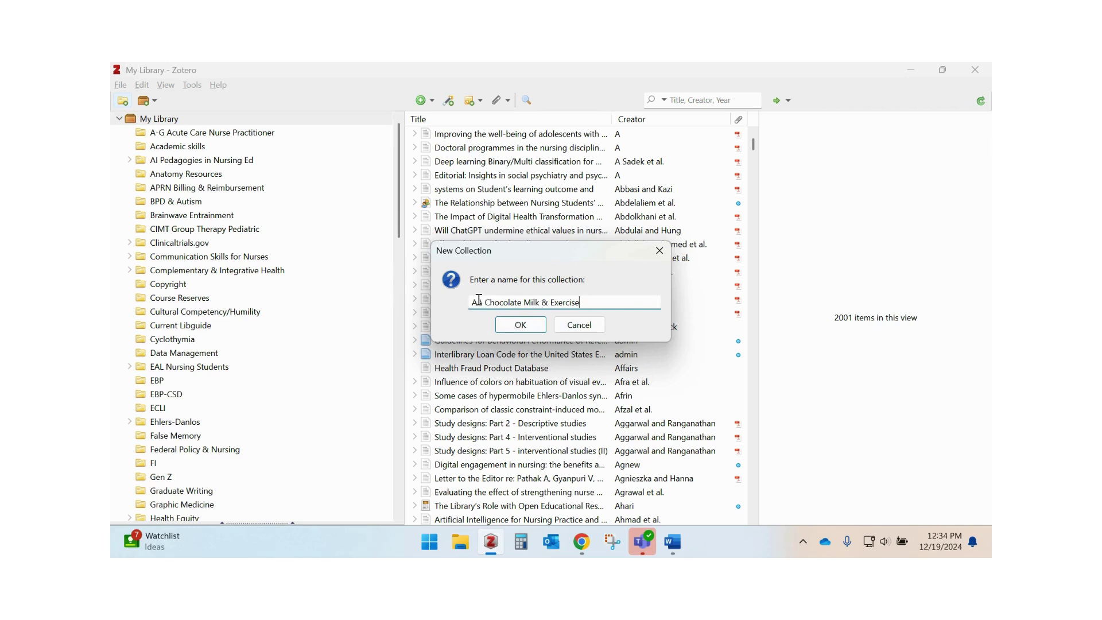
pyautogui.click(519, 326)
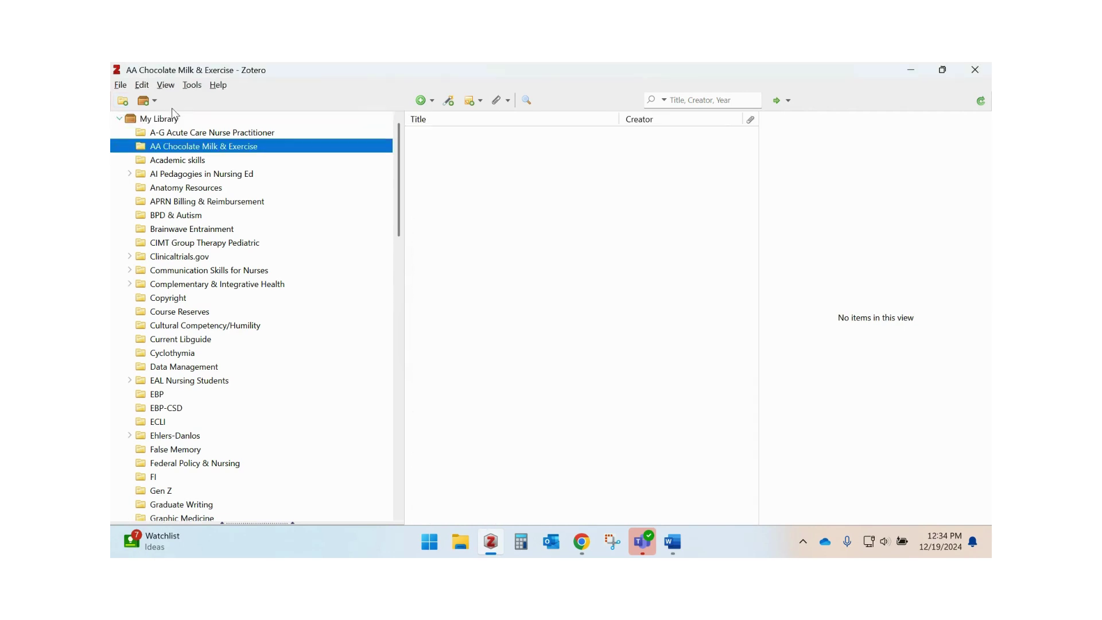
pyautogui.click(161, 150)
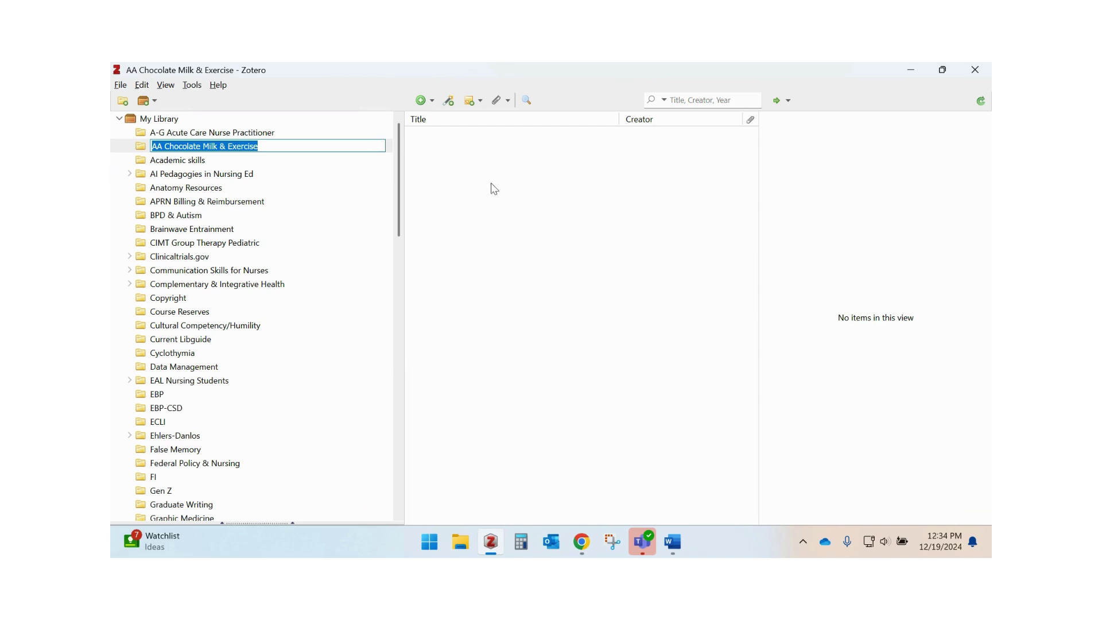
# Return to the browser's OneSearch results and open the first article, "Chocolate milk for recovery from exercise", to review its record and abstract
pyautogui.click(909, 70)
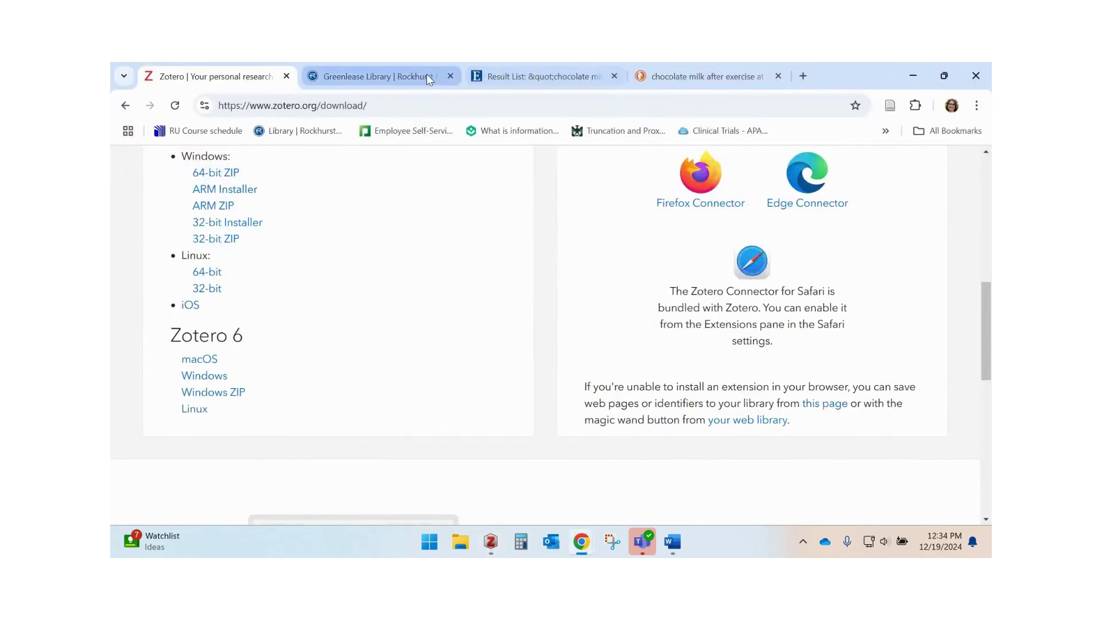
pyautogui.click(514, 76)
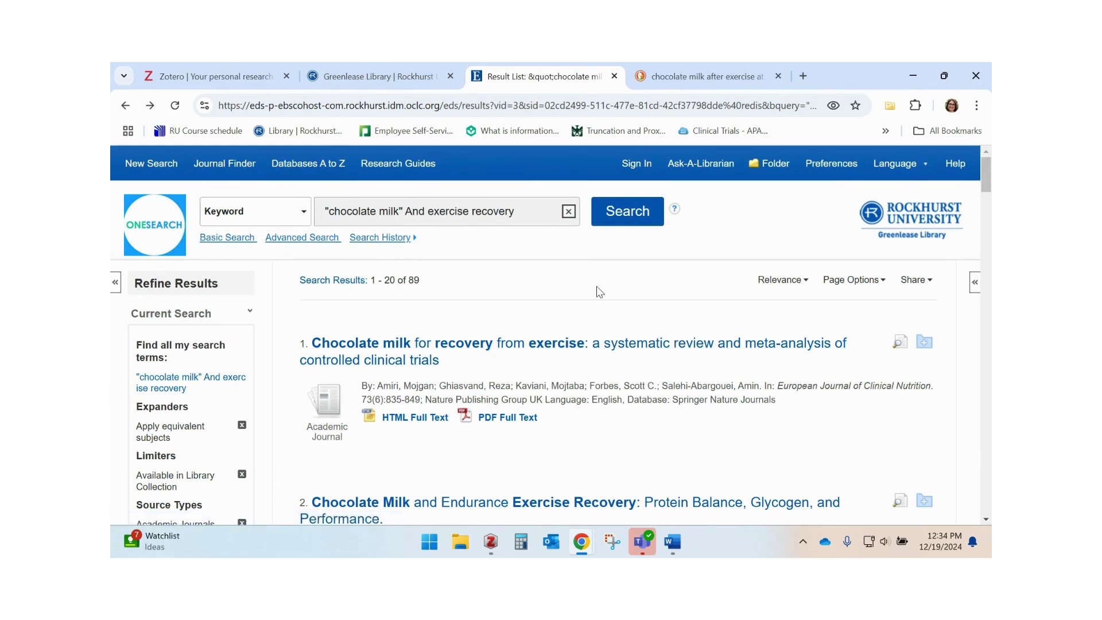
pyautogui.scroll(-5, 601, 289)
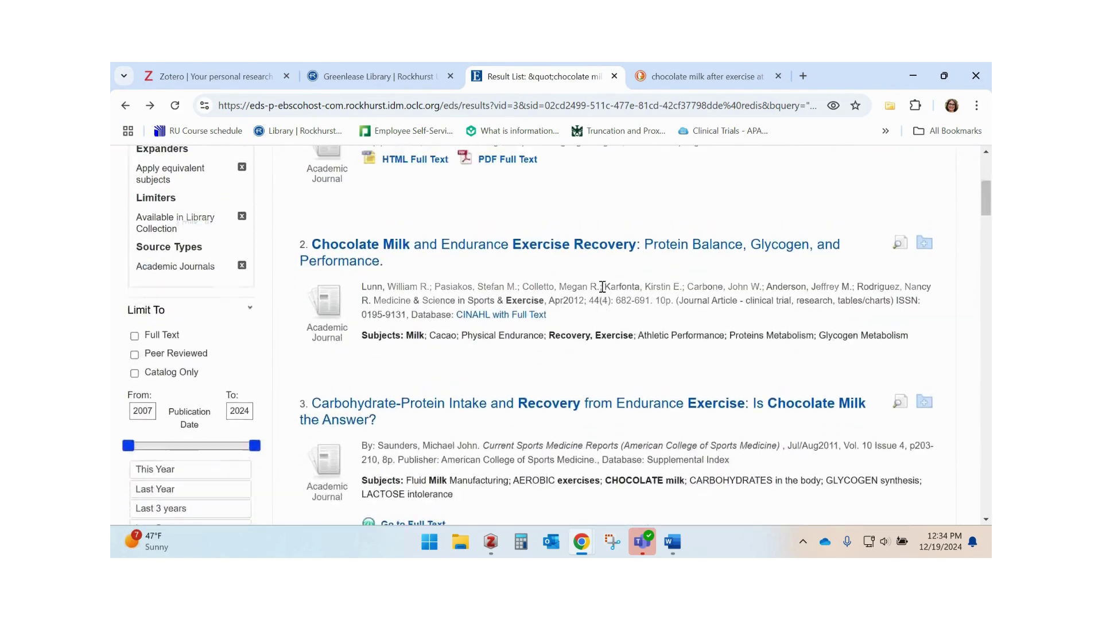
pyautogui.scroll(3, 602, 287)
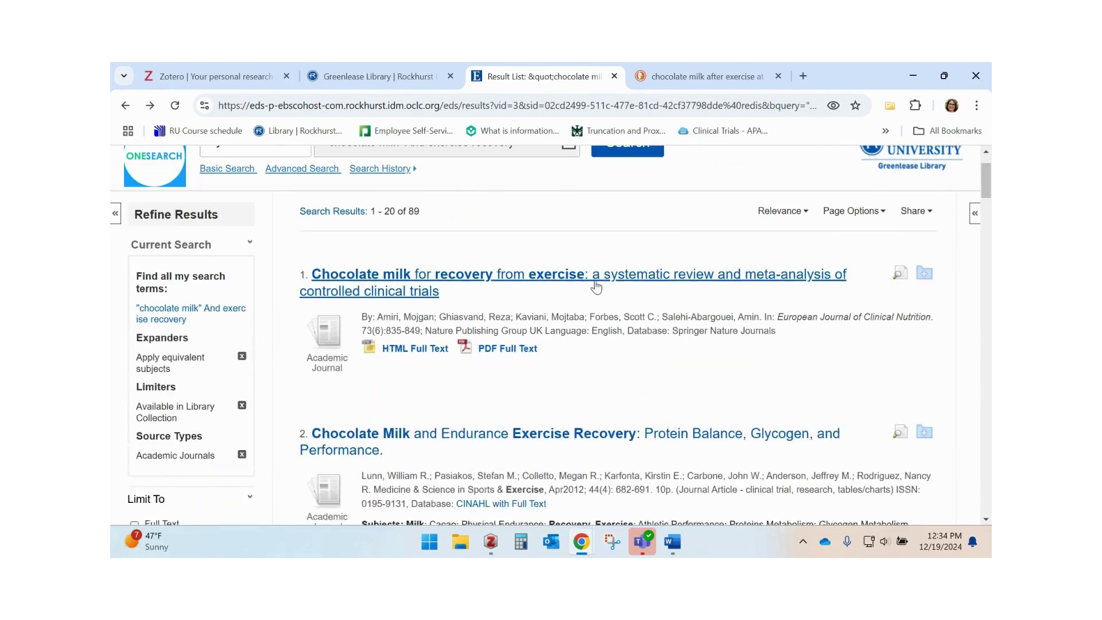
pyautogui.click(528, 281)
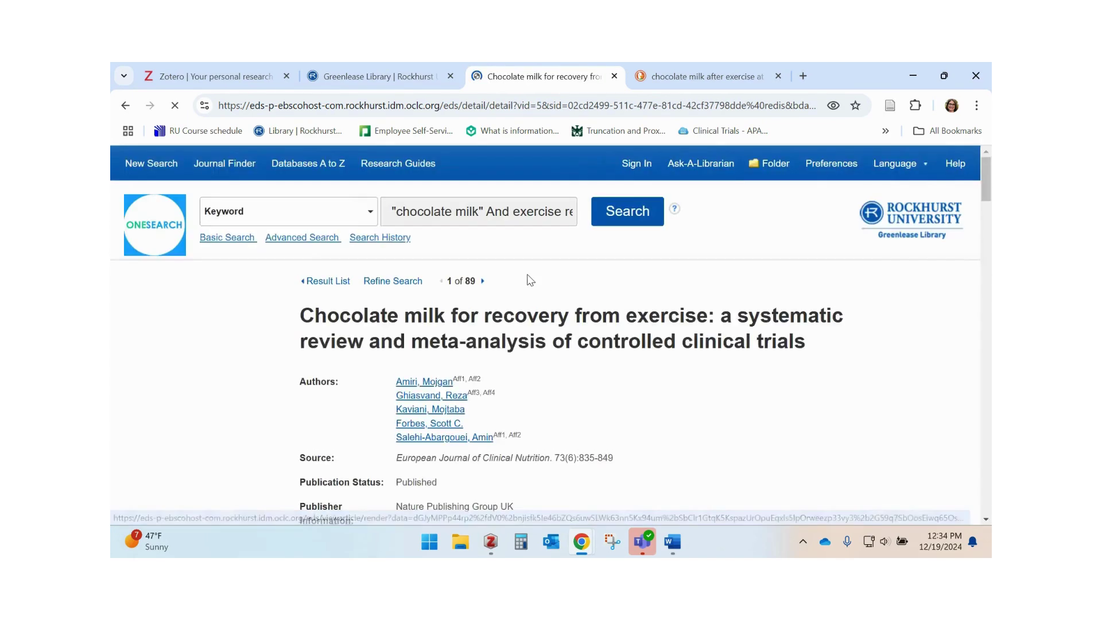
pyautogui.scroll(-8, 610, 364)
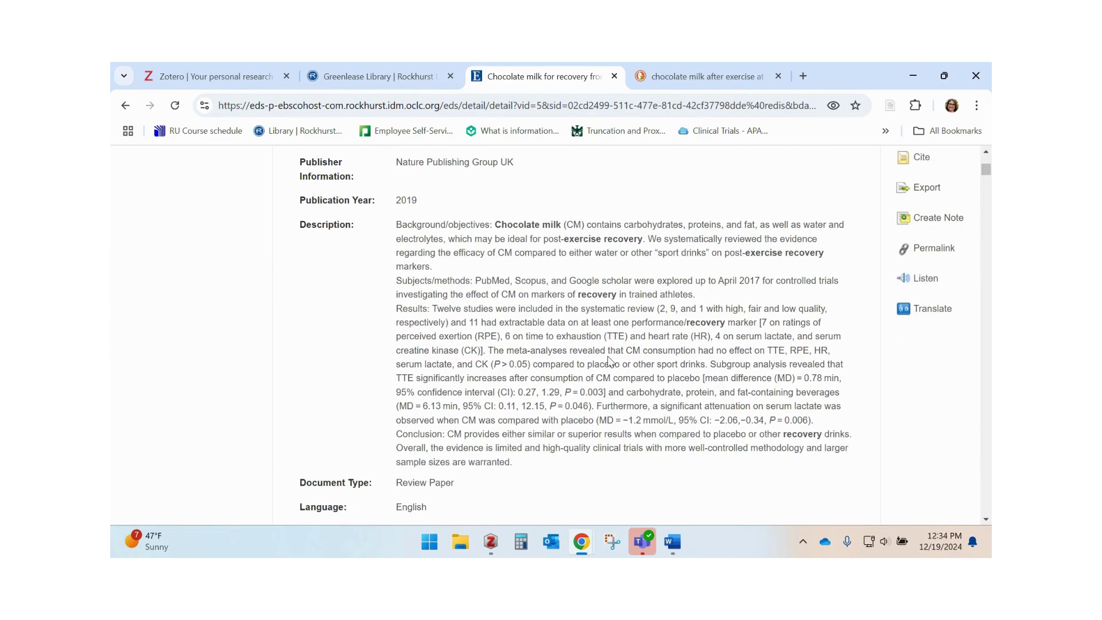
pyautogui.scroll(-3, 609, 363)
pyautogui.scroll(10, 609, 357)
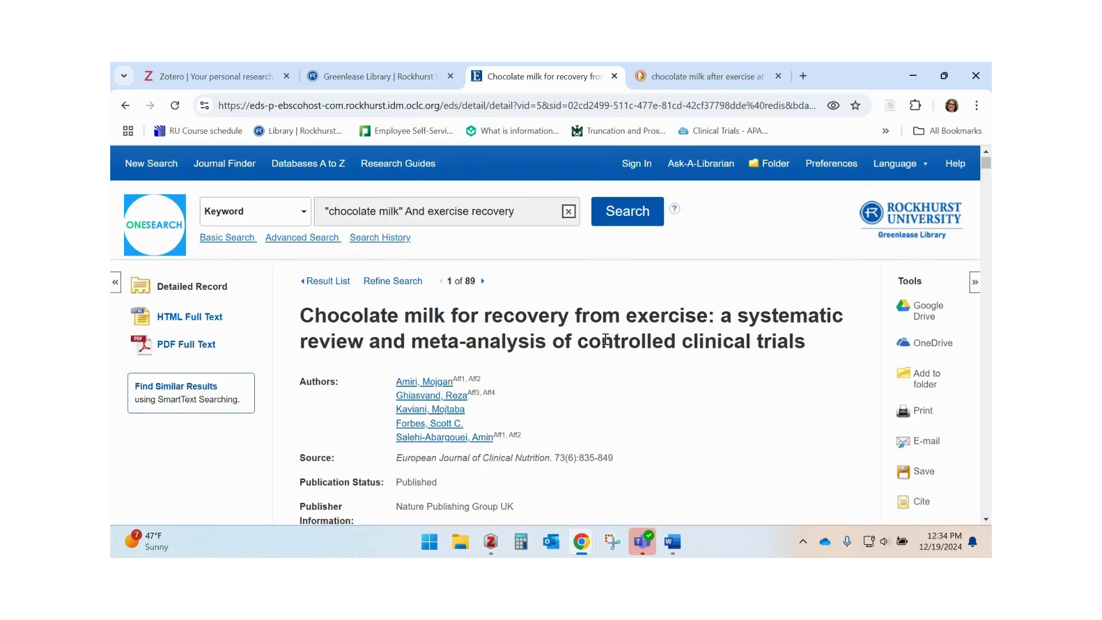
# Save the open systematic review with the Zotero Connector to the AA Chocolate Milk & Exercise collection
pyautogui.moveTo(857, 174)
pyautogui.click(889, 109)
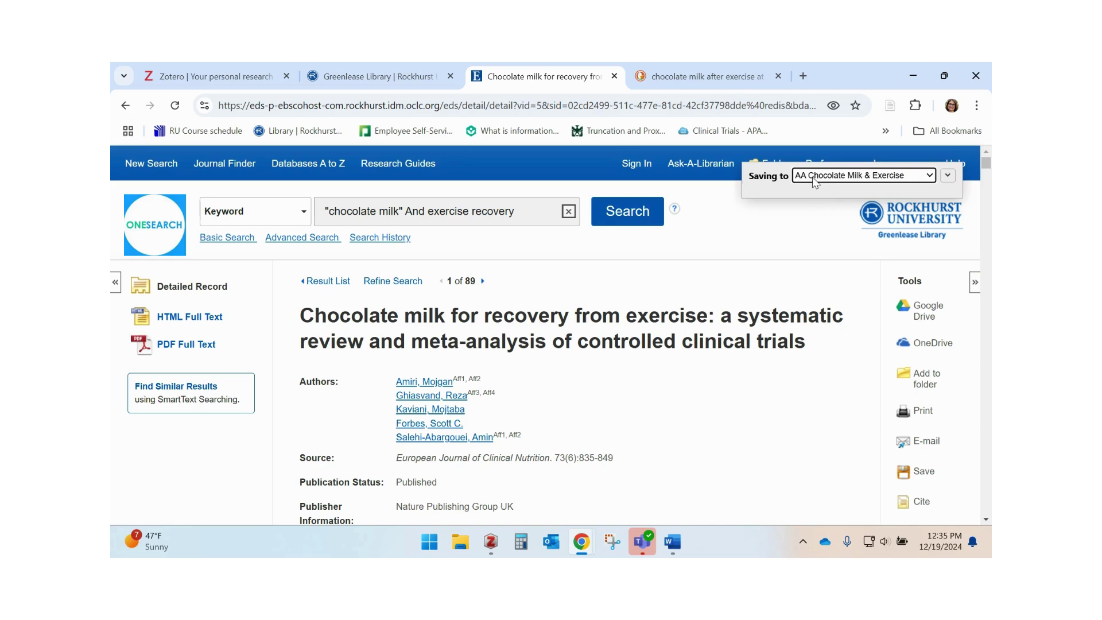
pyautogui.click(948, 176)
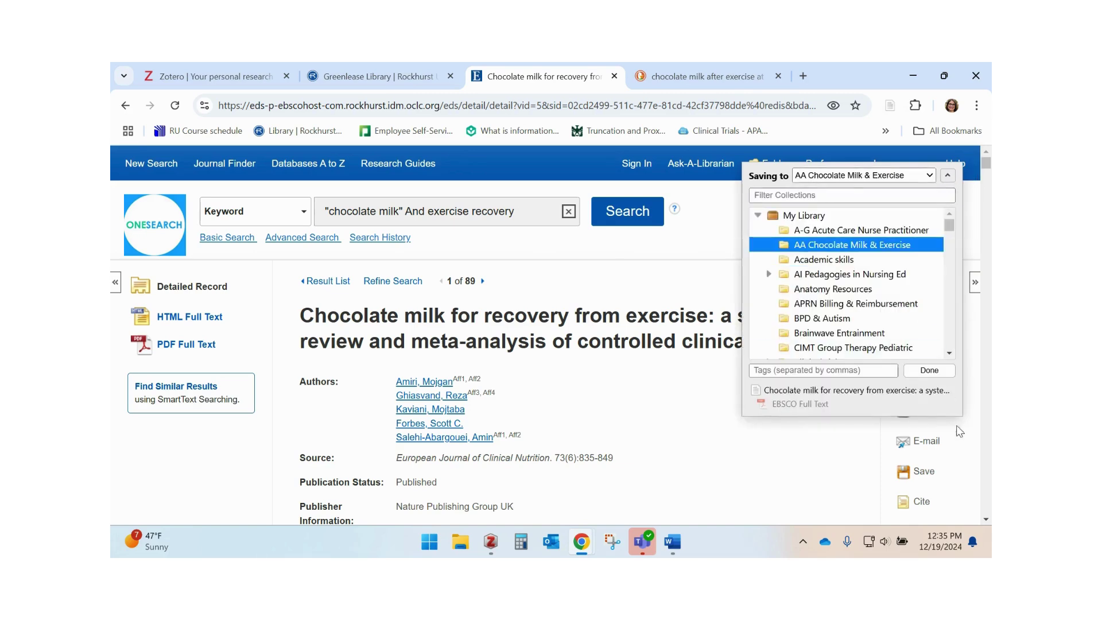
pyautogui.click(929, 370)
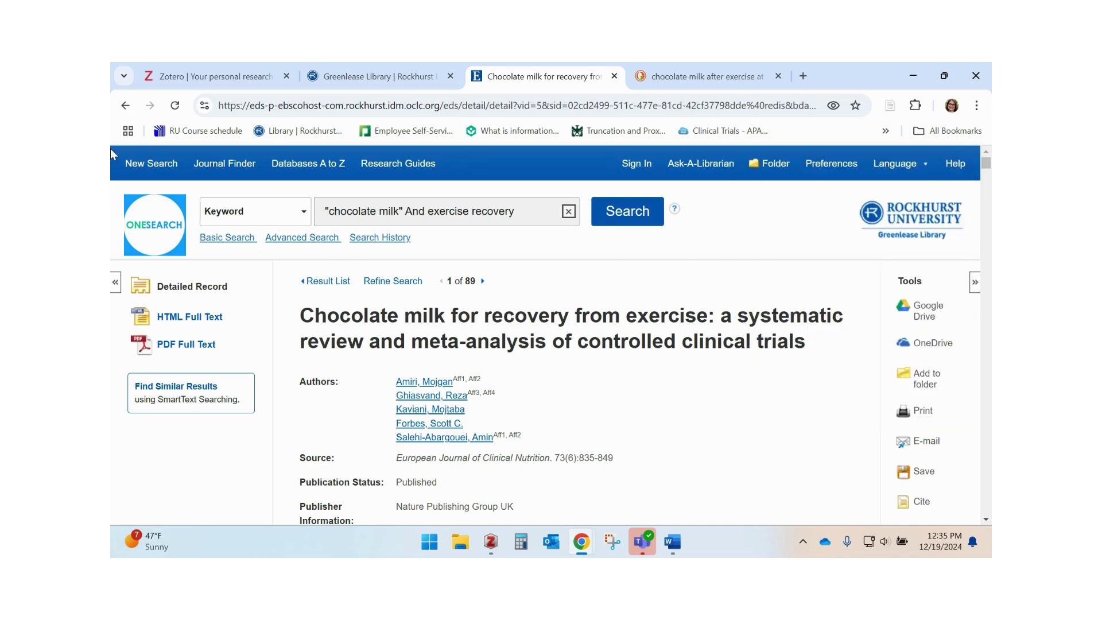
# Open result 6, "Chocolate Milk, Post-exercise recovery beverage in adolescent athletes: A Review", and save it to the AA Chocolate Milk & Exercise collection
pyautogui.click(125, 106)
pyautogui.scroll(-3, 566, 326)
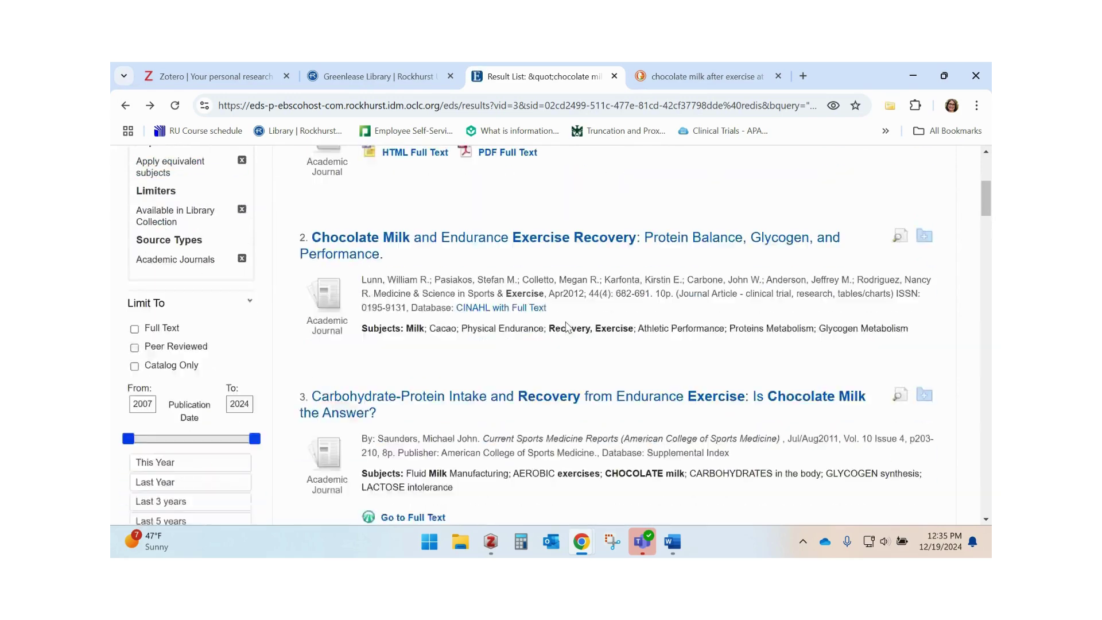
pyautogui.scroll(-10, 566, 326)
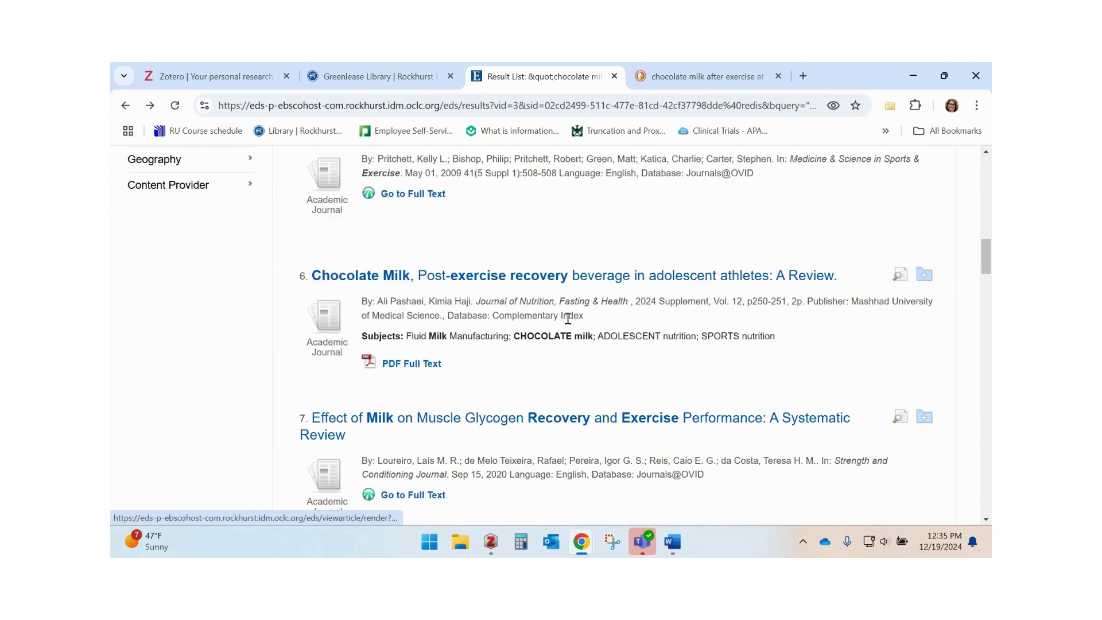
pyautogui.click(548, 280)
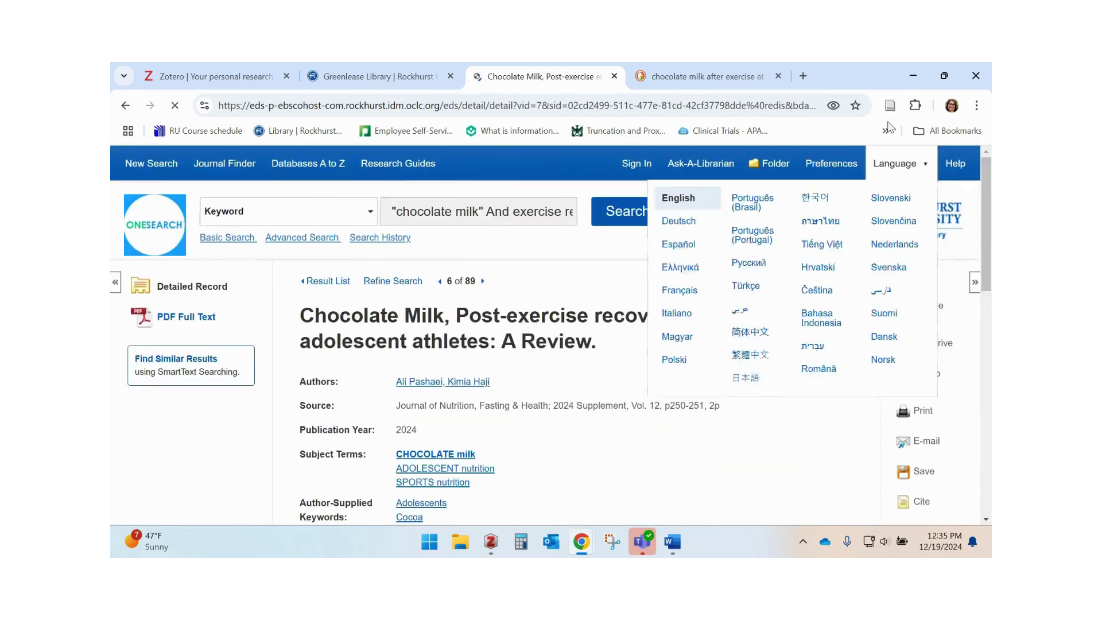
pyautogui.click(891, 105)
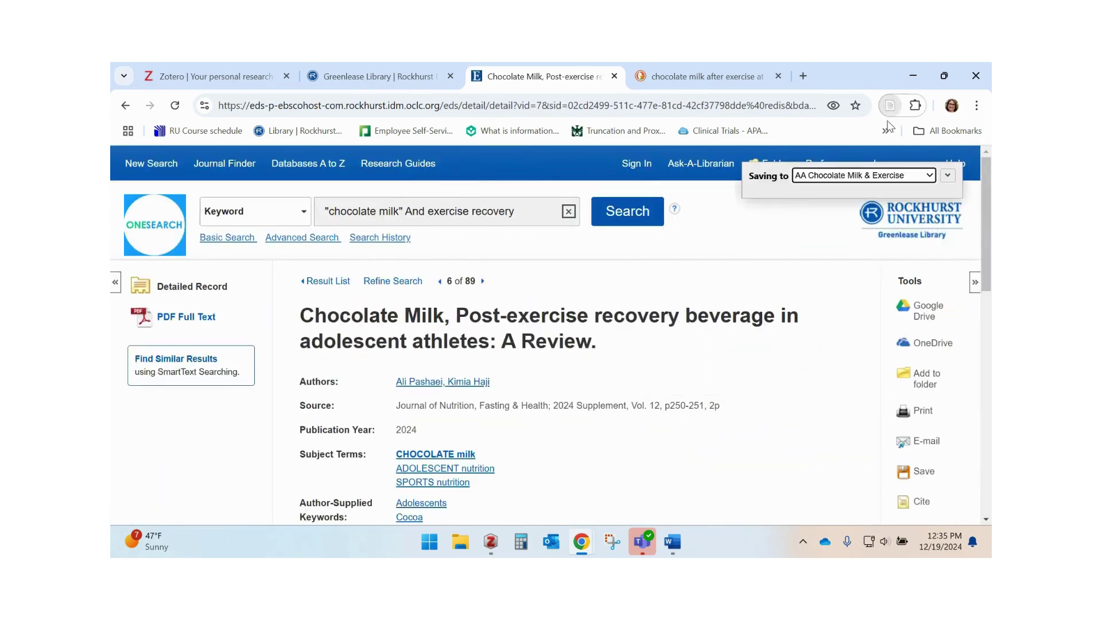
pyautogui.click(947, 177)
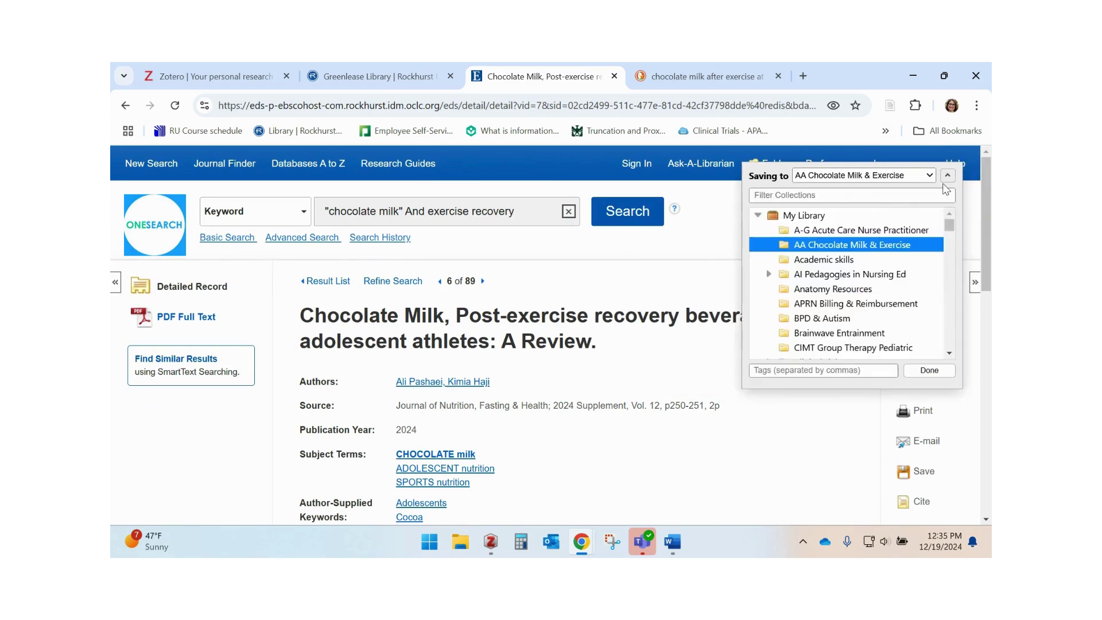
pyautogui.click(924, 369)
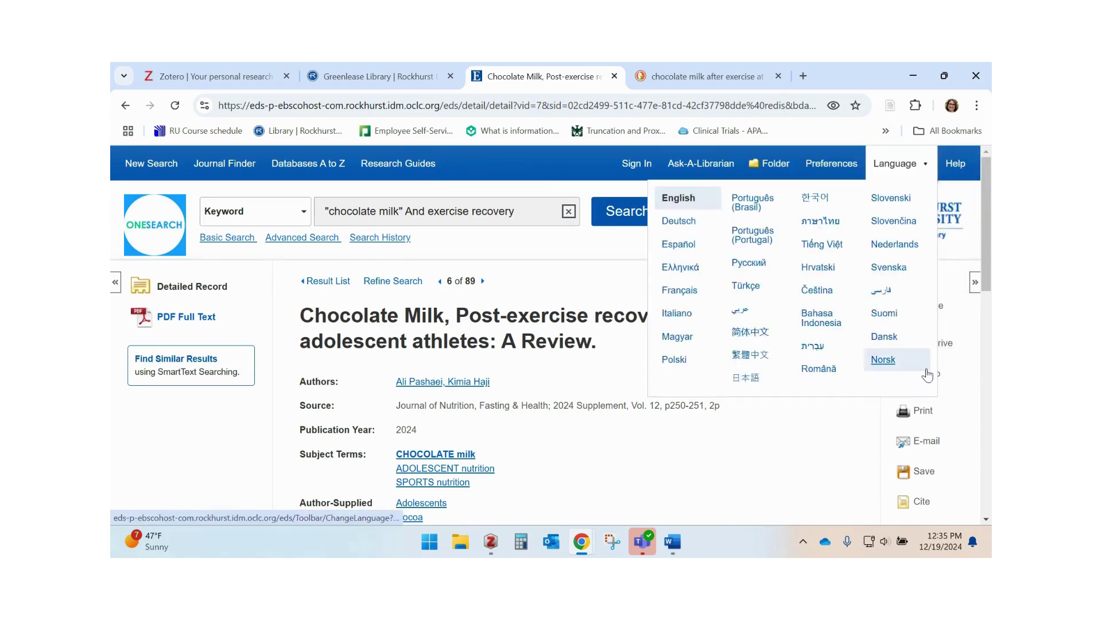
# Open result 10, on postexercise chocolate milk during intensive judo training, and save it to the AA Chocolate Milk & Exercise collection
pyautogui.click(123, 108)
pyautogui.scroll(-5, 591, 401)
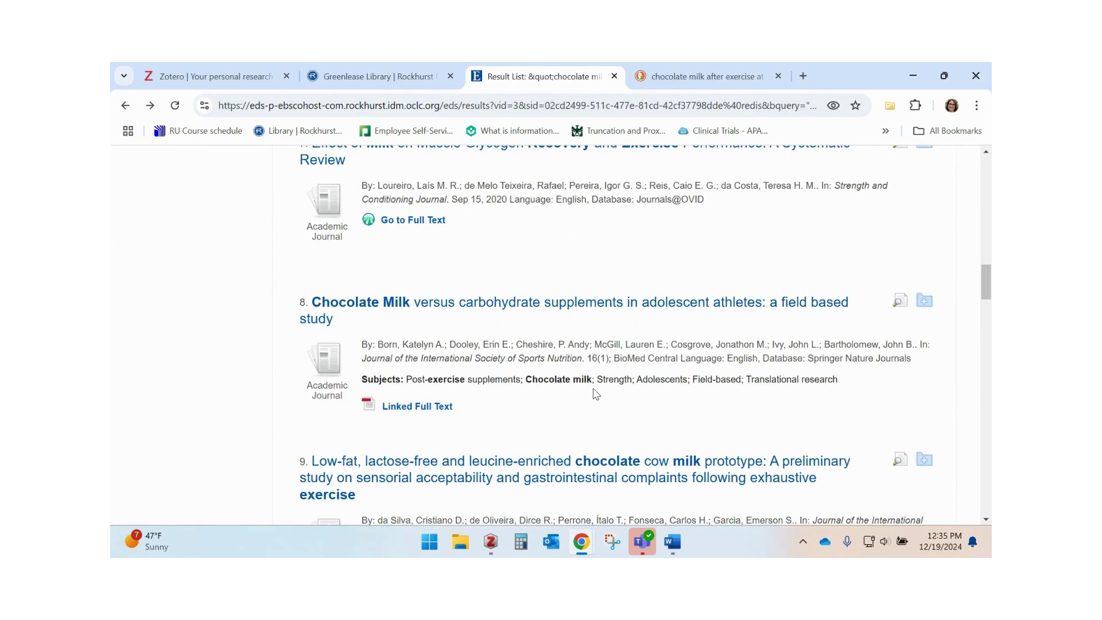
pyautogui.scroll(-7, 596, 394)
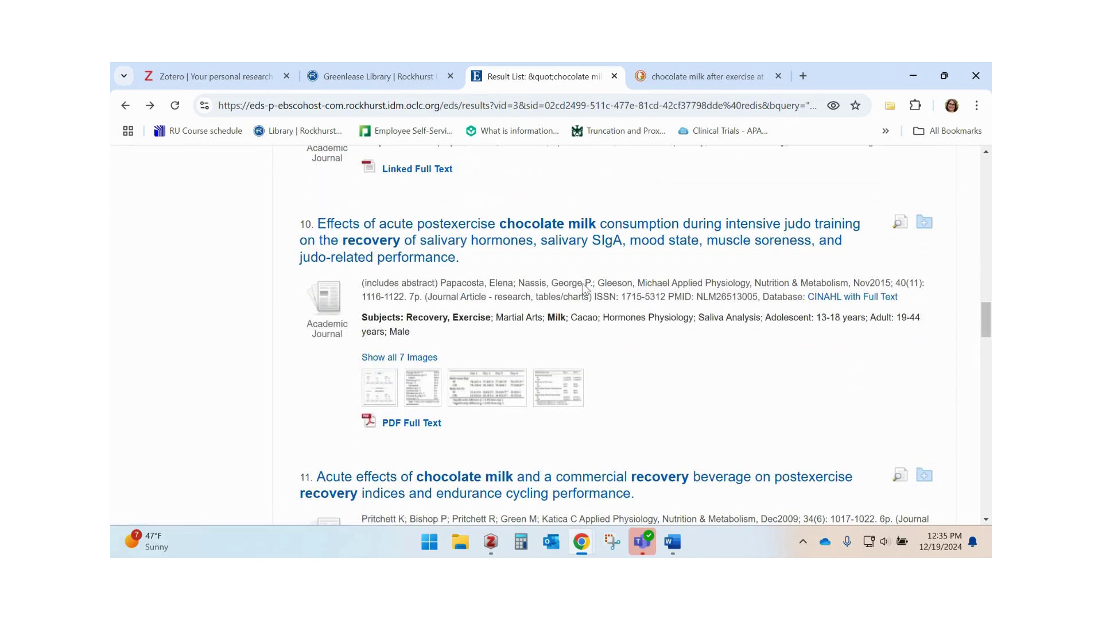
pyautogui.click(589, 240)
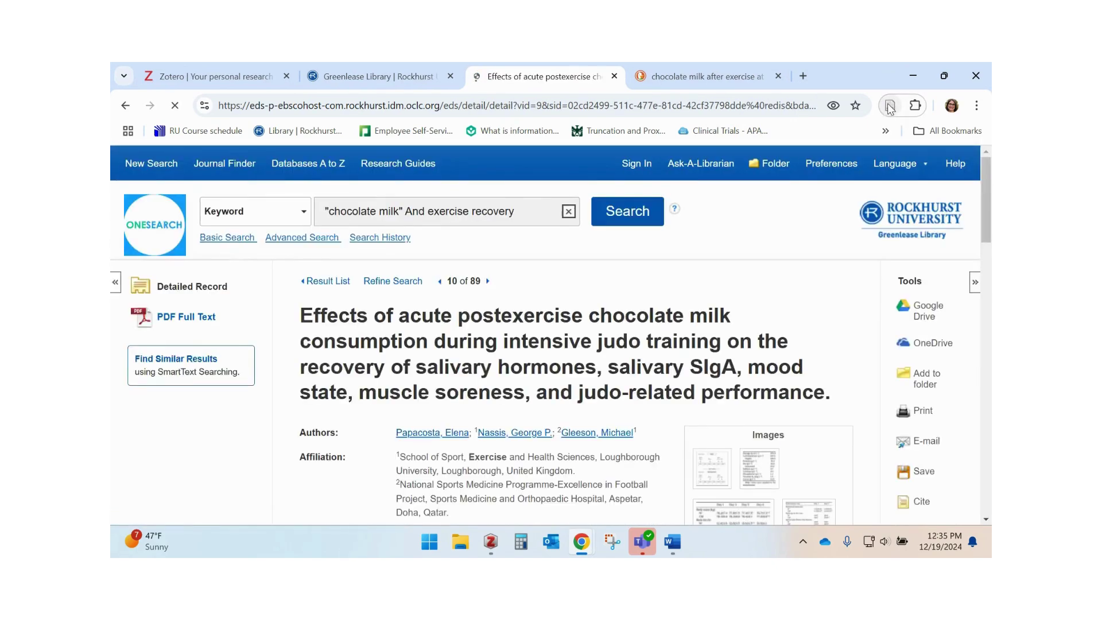
pyautogui.click(890, 108)
pyautogui.click(948, 175)
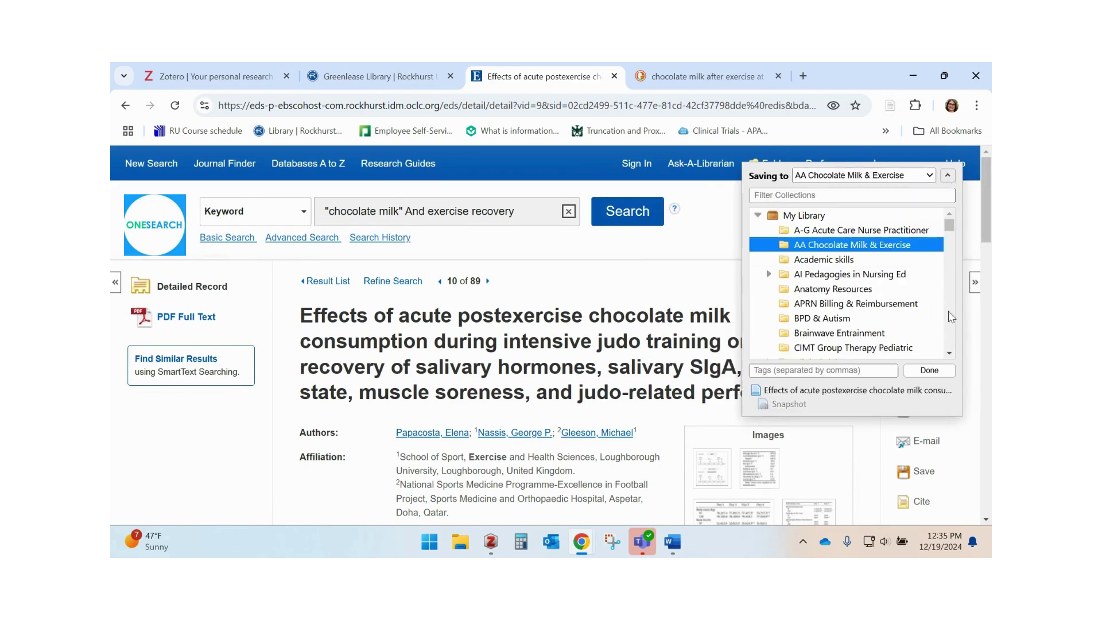
pyautogui.click(929, 368)
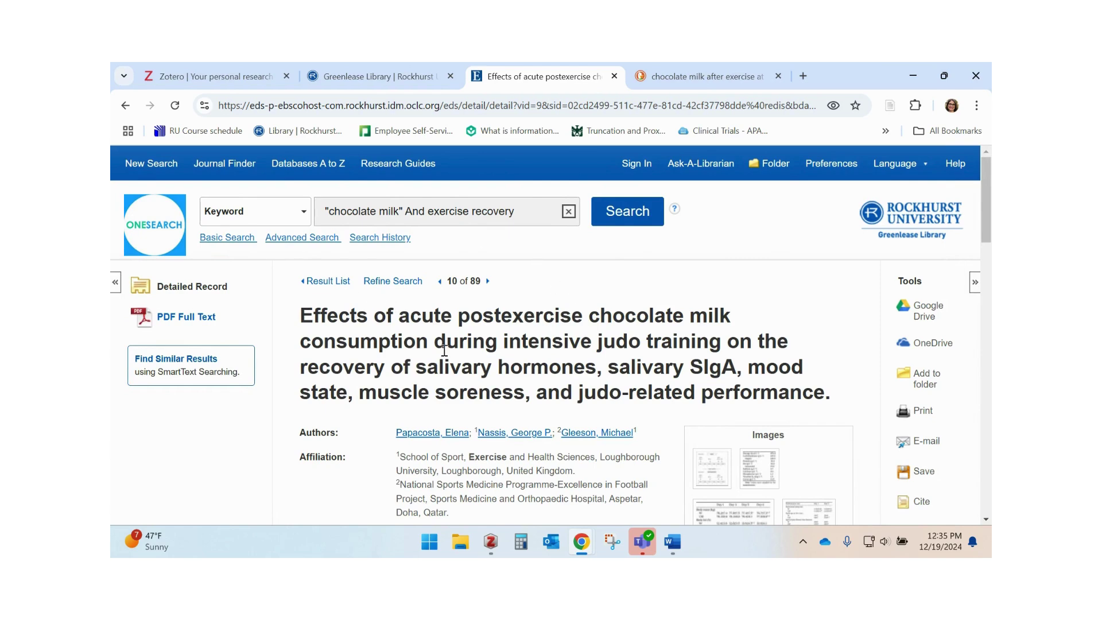
# From the DuckDuckGo results, open Shape's "Why You Should Drink Chocolate Milk After Workouts" and save it to the AA Chocolate Milk & Exercise collection
pyautogui.click(673, 76)
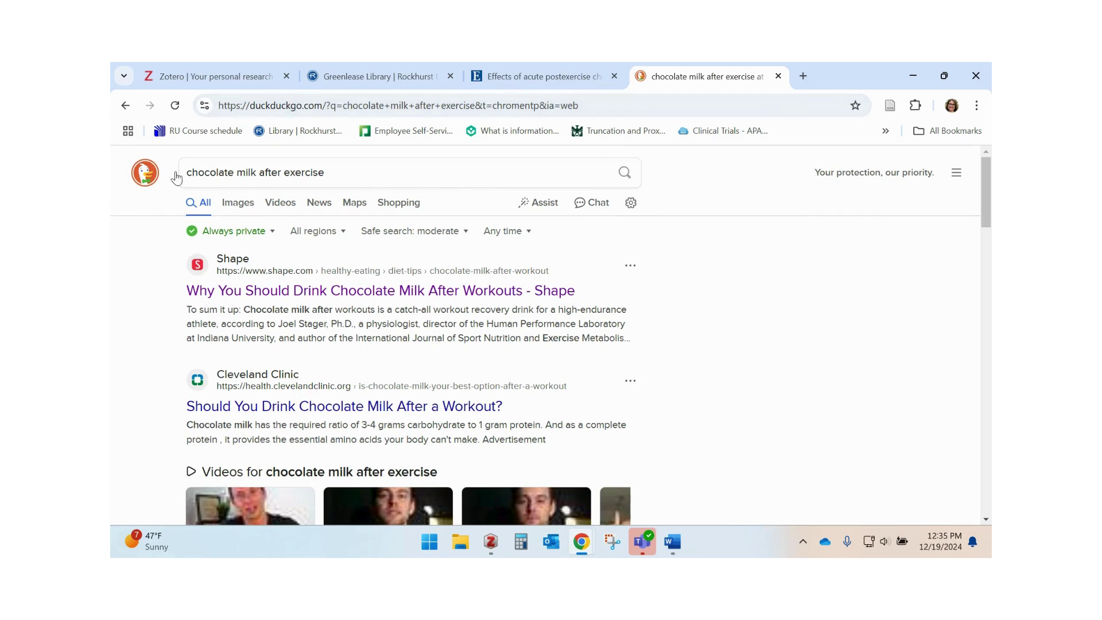
pyautogui.click(314, 298)
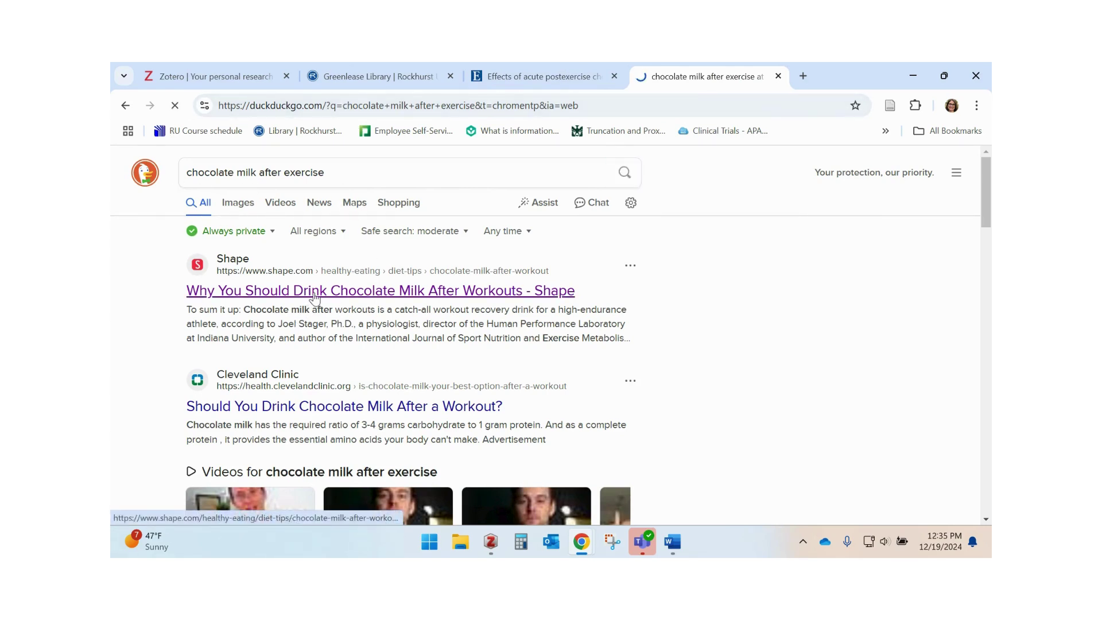
pyautogui.click(889, 109)
pyautogui.click(949, 174)
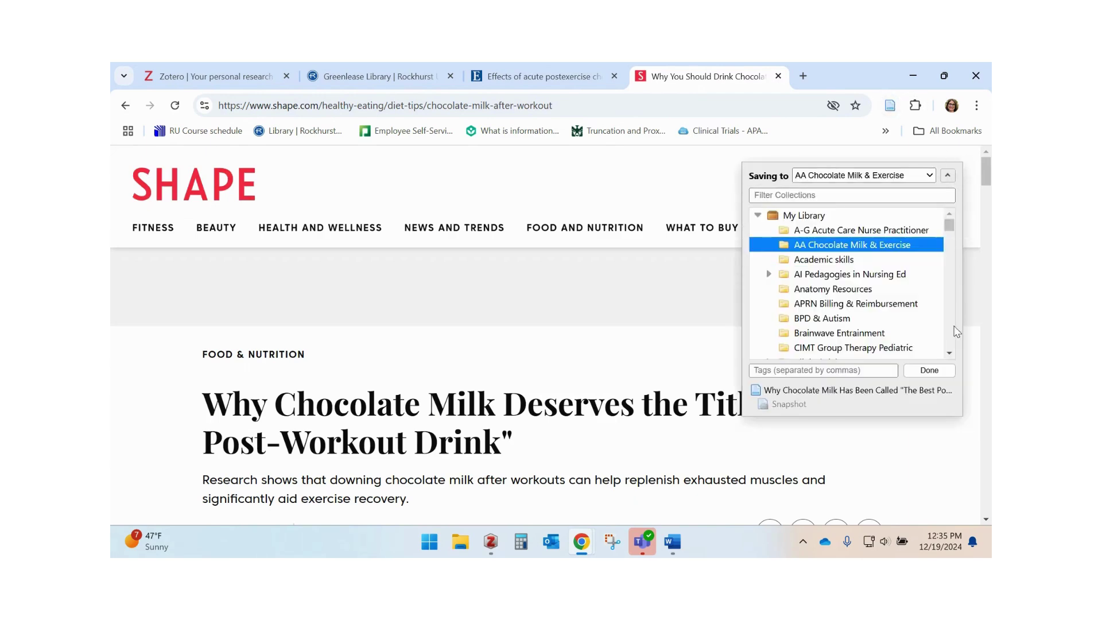
pyautogui.click(928, 372)
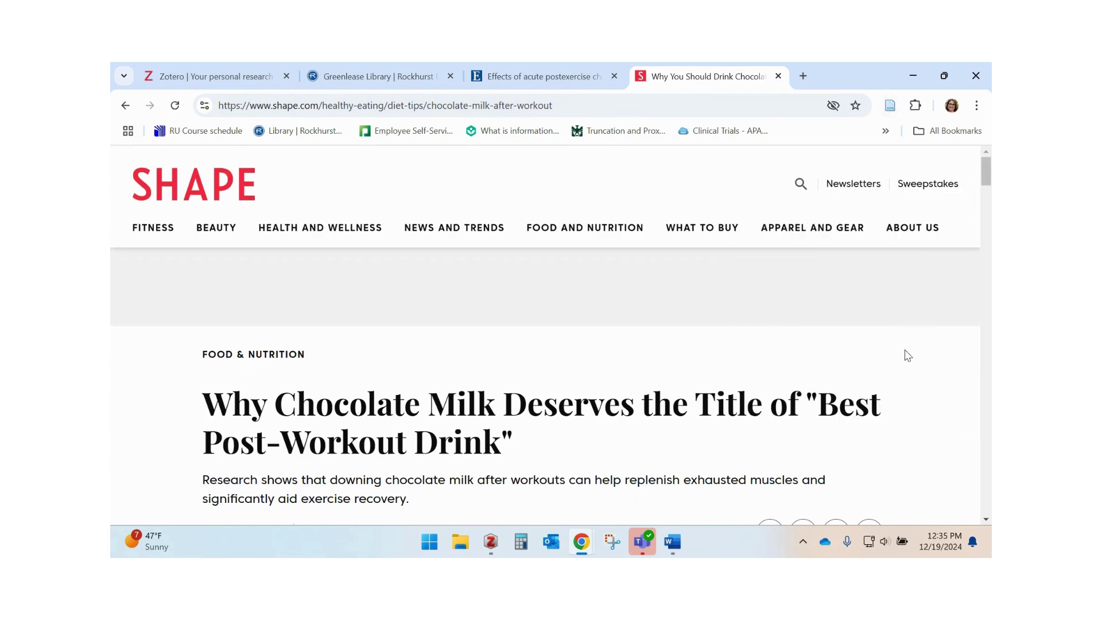
# Open the YouTube video "CHOCOLATE MILK After Exercise? The Benefits!" from the search results, pause it and save it to the AA Chocolate Milk & Exercise collection
pyautogui.click(127, 106)
pyautogui.scroll(-7, 574, 344)
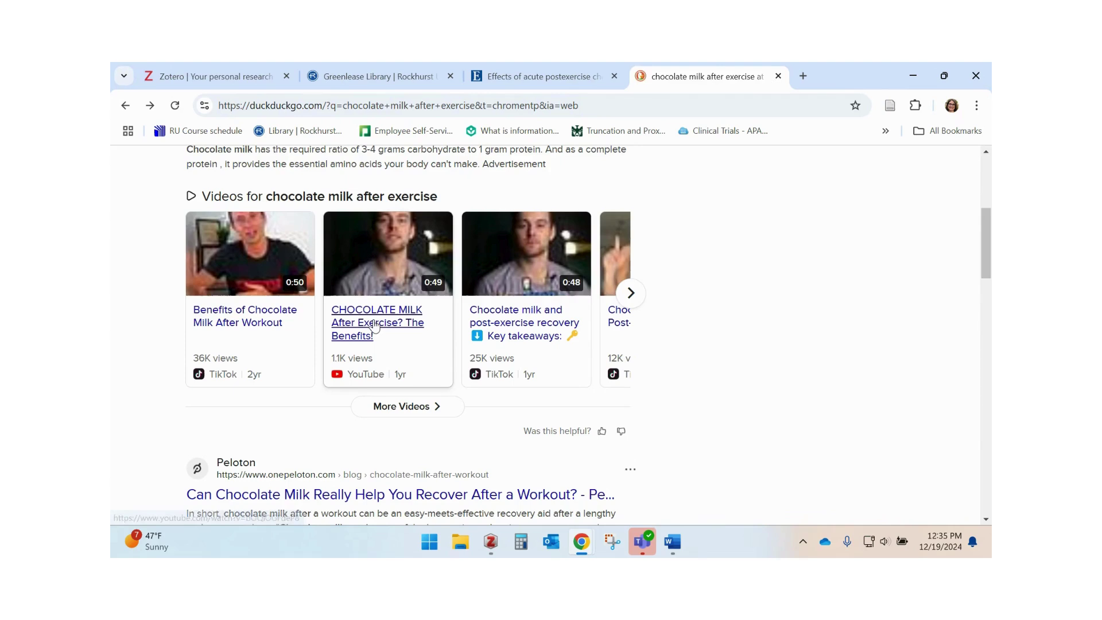
pyautogui.click(374, 325)
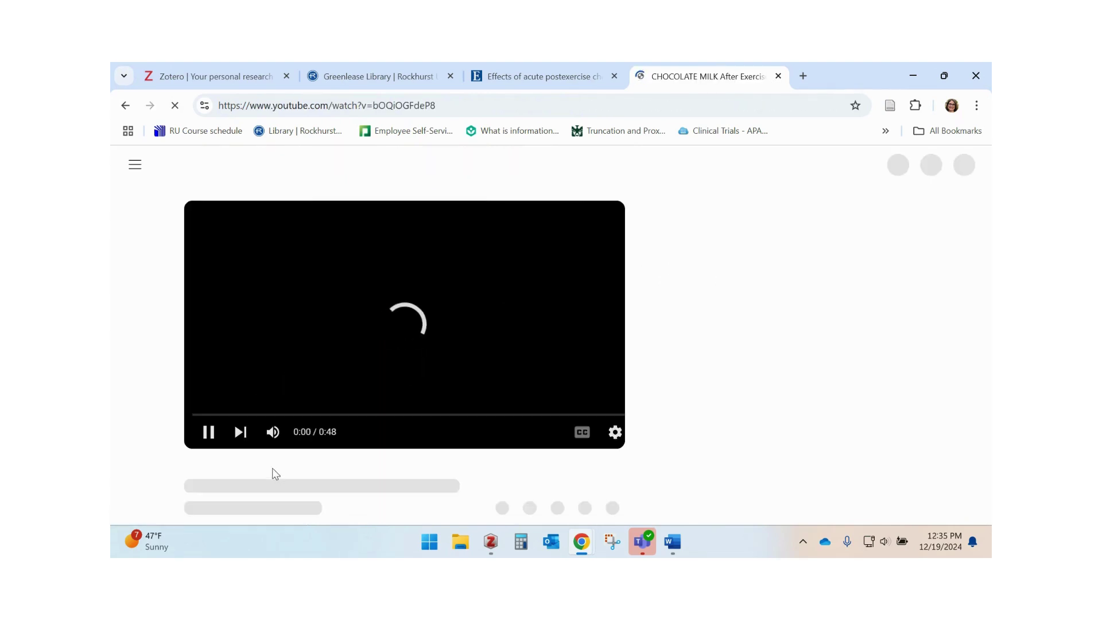
pyautogui.click(207, 433)
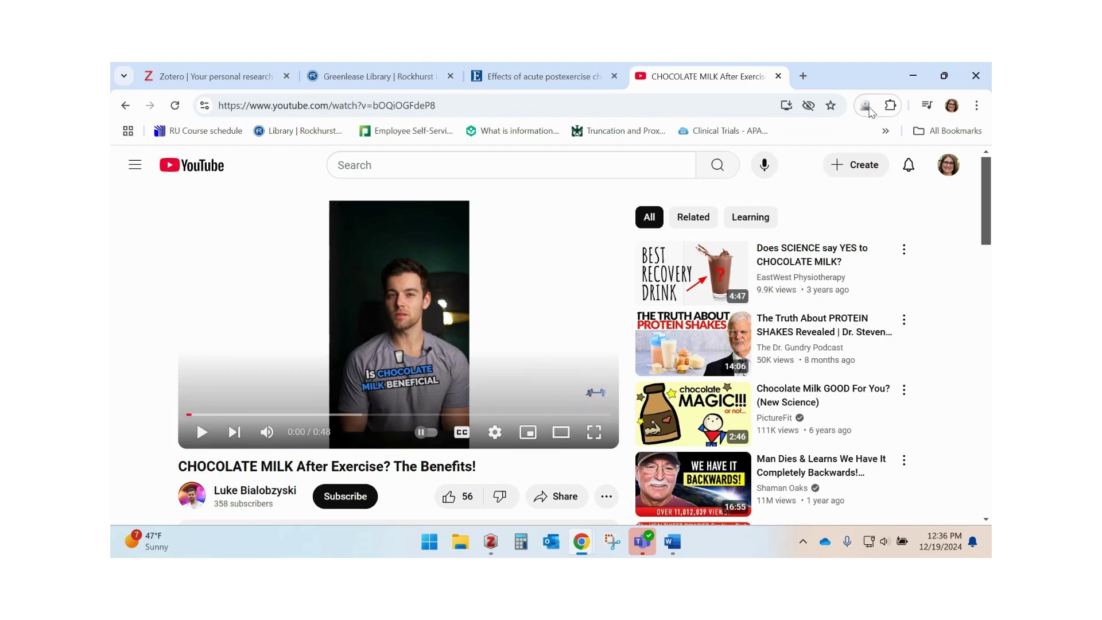
pyautogui.click(866, 106)
pyautogui.click(949, 176)
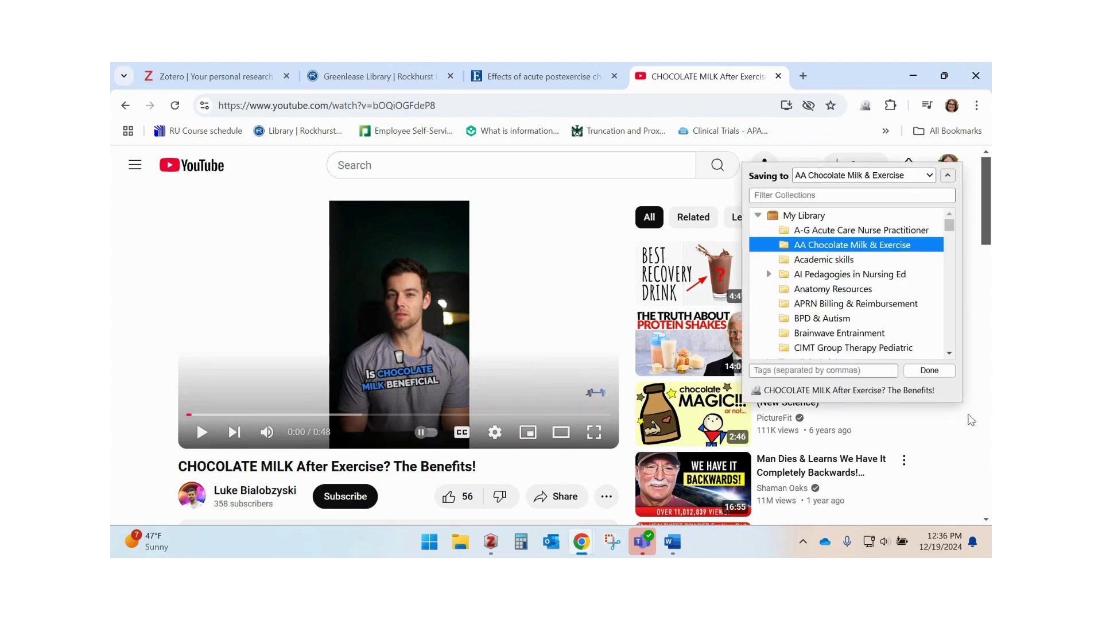
pyautogui.click(929, 370)
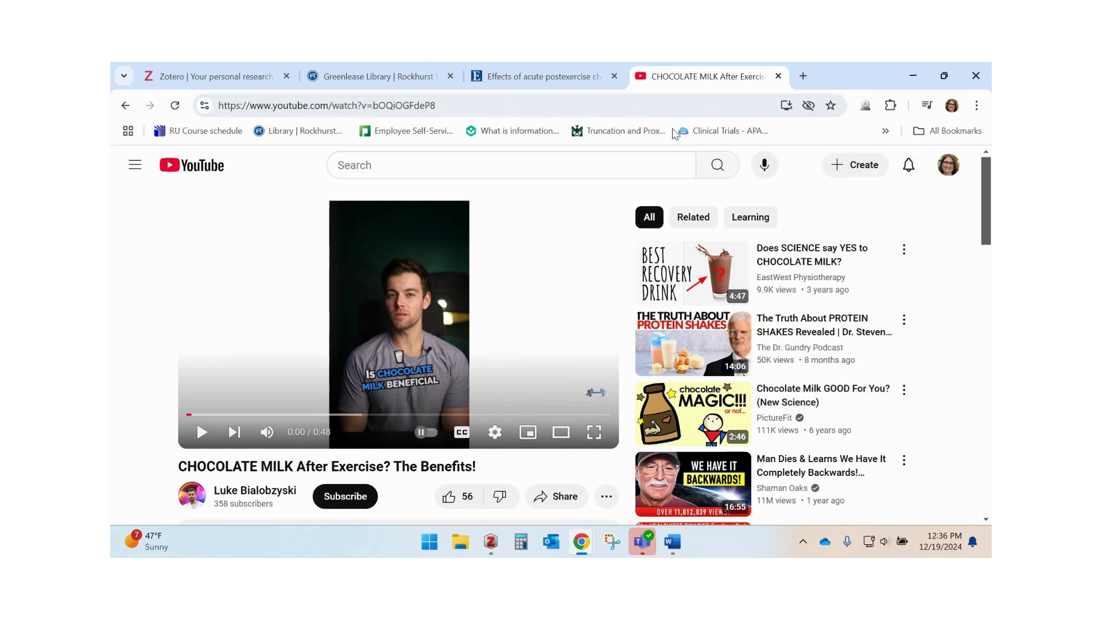
# Switch to Zotero and open the EBSCO Full Text PDF attached to "Chocolate milk for recovery from exercise" to view its first page
pyautogui.moveTo(494, 547)
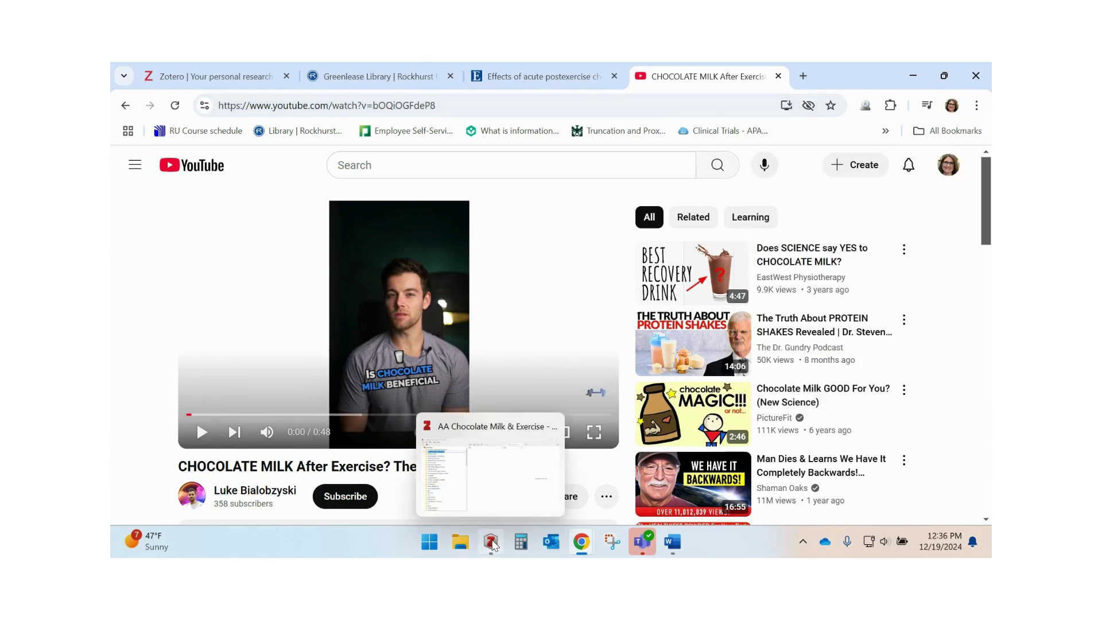
pyautogui.click(492, 544)
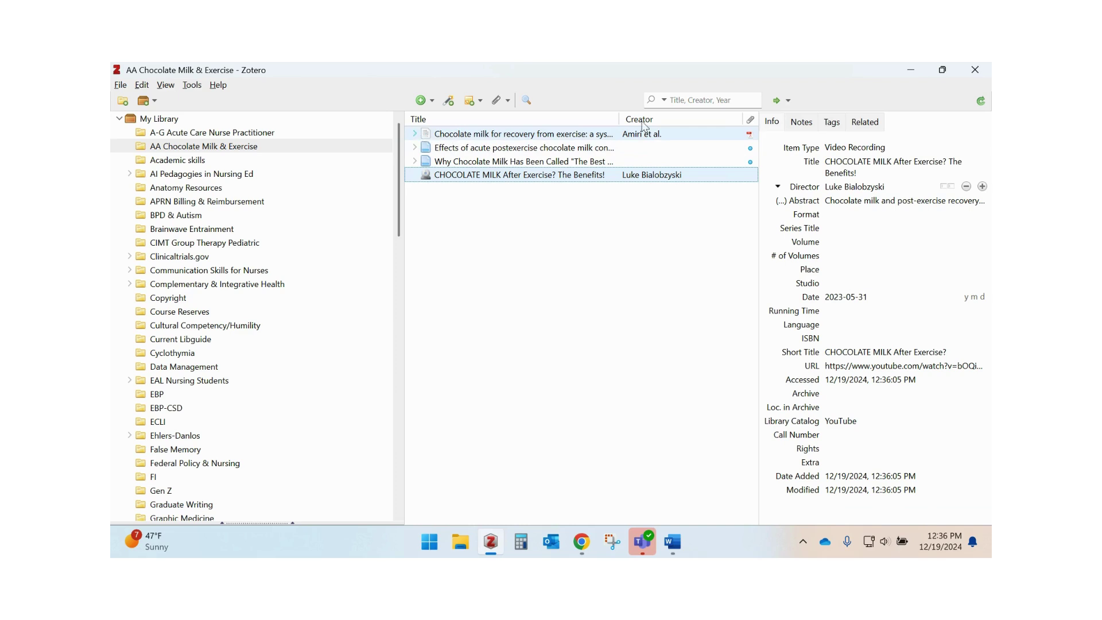
pyautogui.click(414, 134)
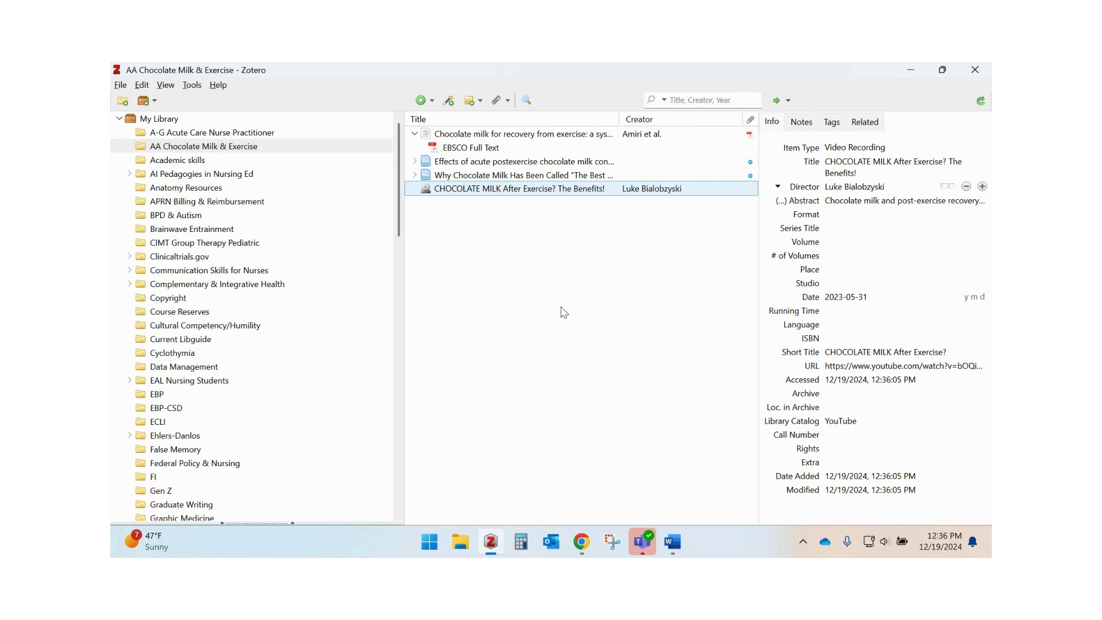
pyautogui.click(465, 148)
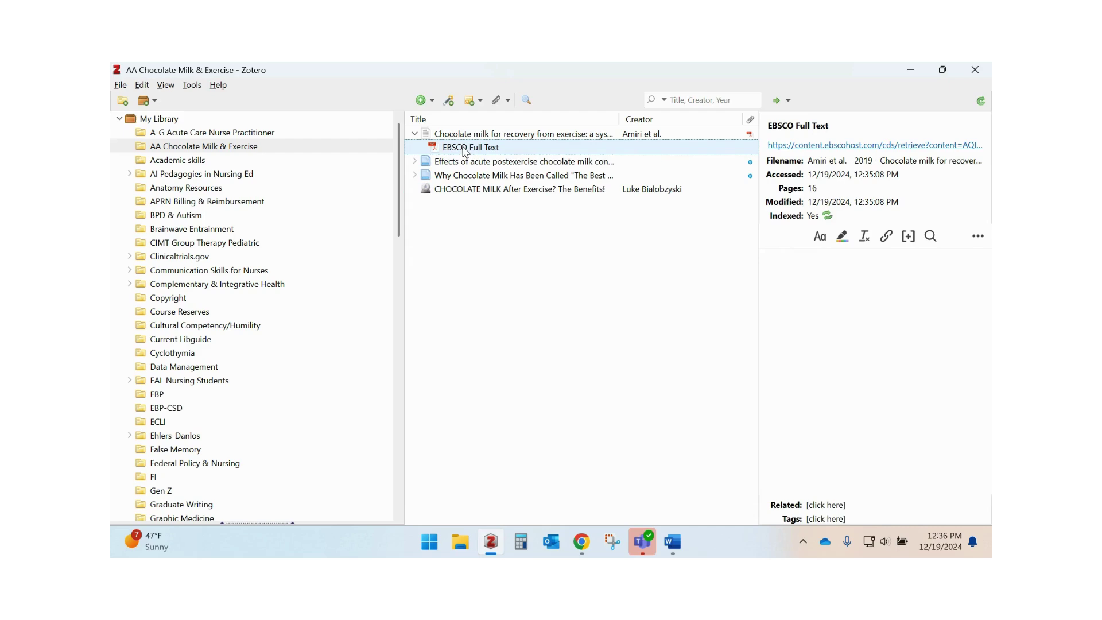
pyautogui.doubleClick(465, 149)
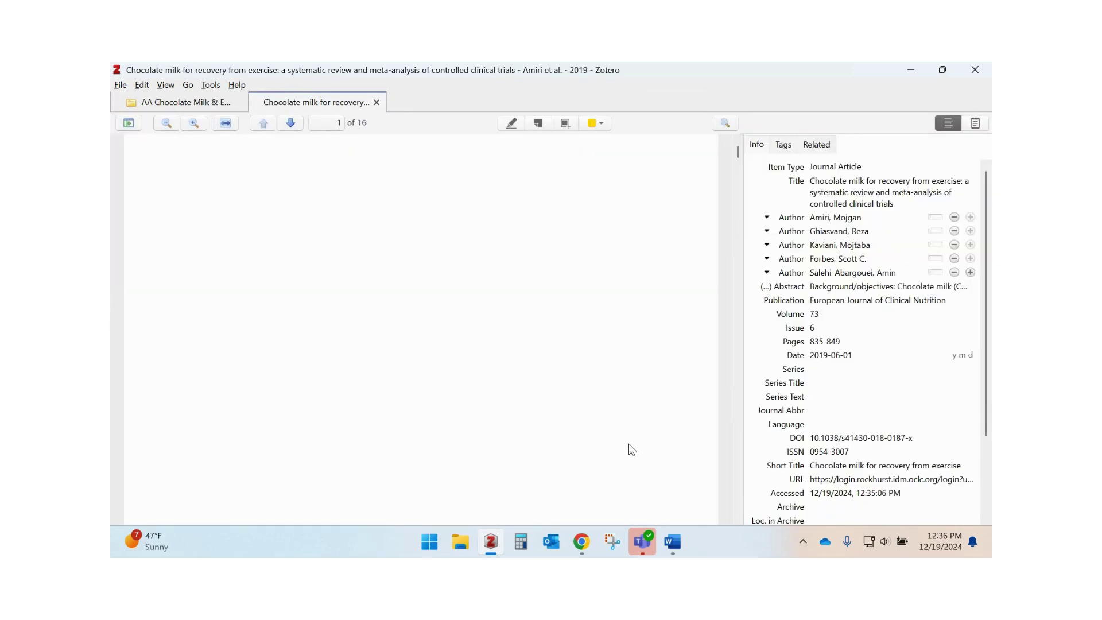
pyautogui.scroll(-3, 632, 449)
pyautogui.scroll(5, 631, 449)
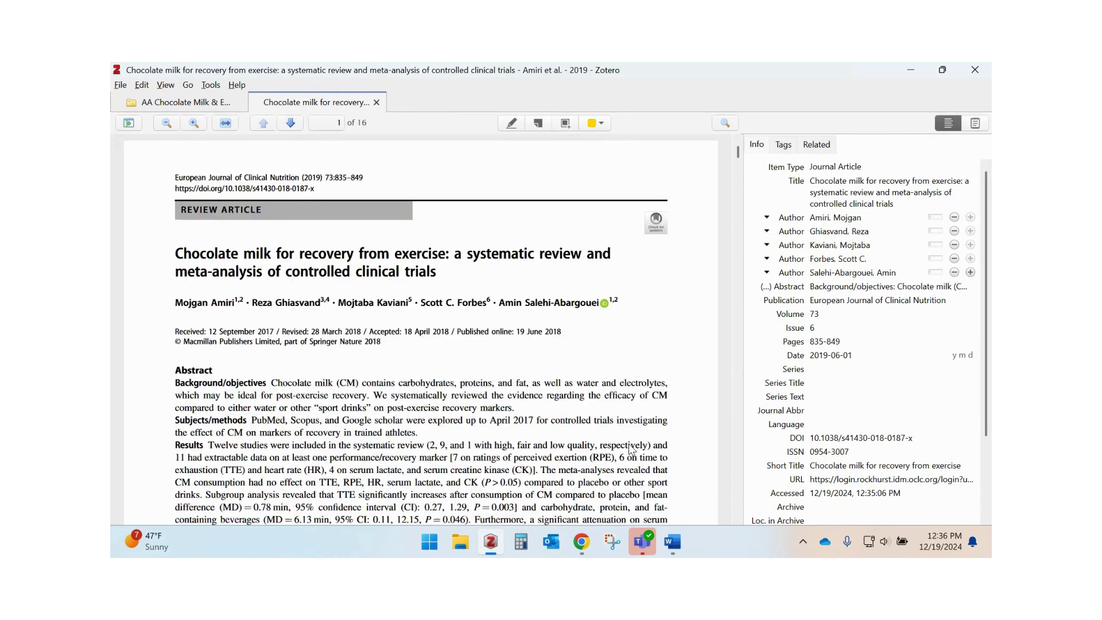
# Return to the collection and review the systematic review's item information, notes, tags and related items
pyautogui.click(211, 105)
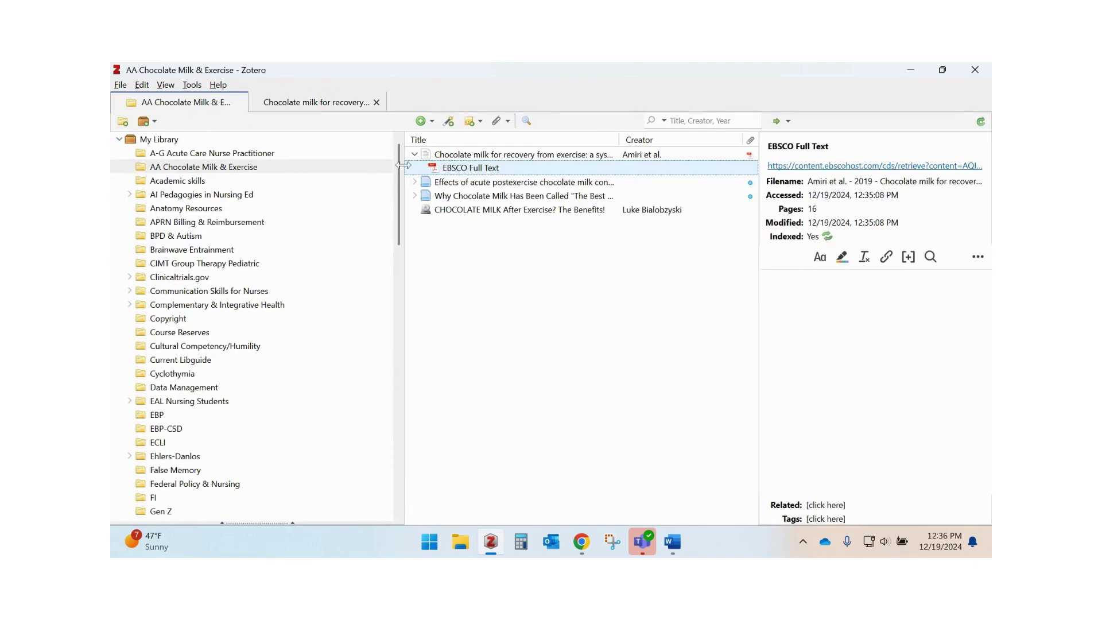
pyautogui.click(462, 156)
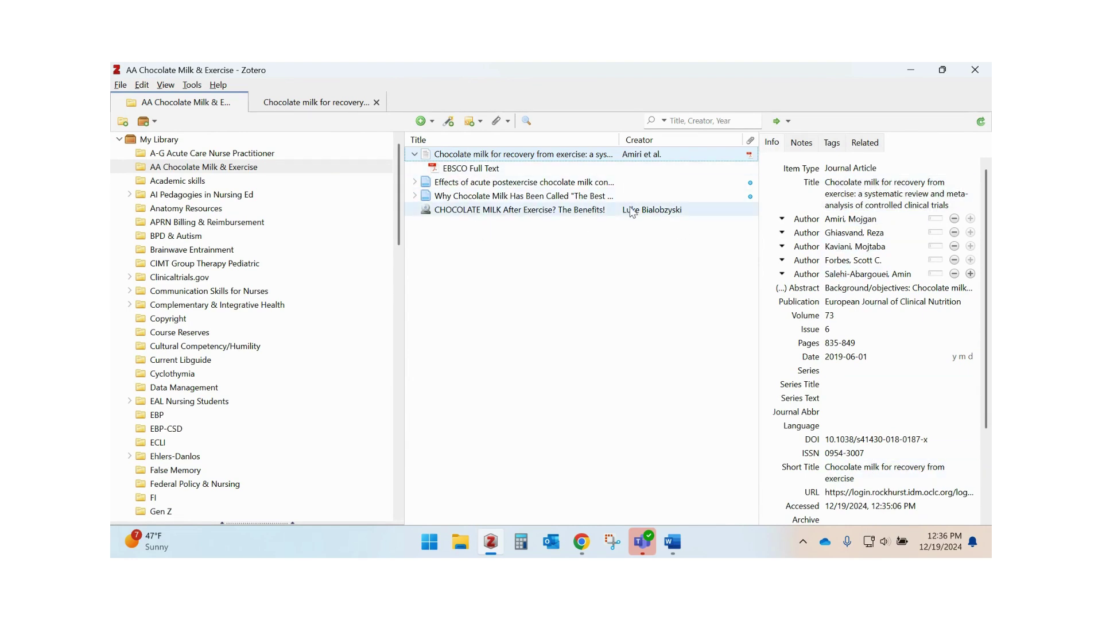
pyautogui.click(800, 146)
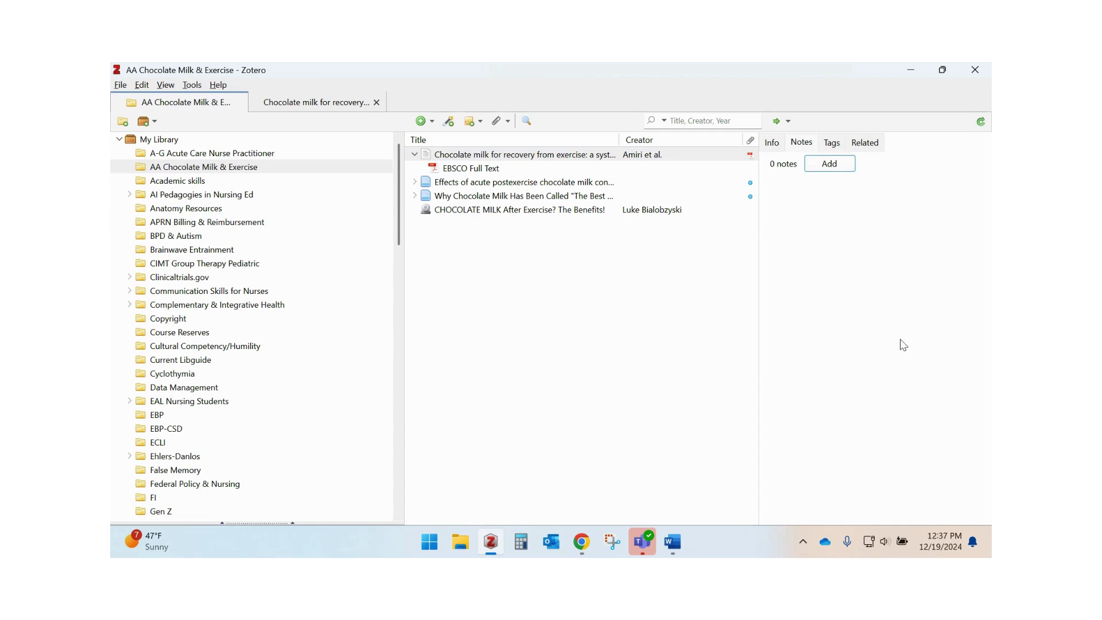
pyautogui.click(834, 147)
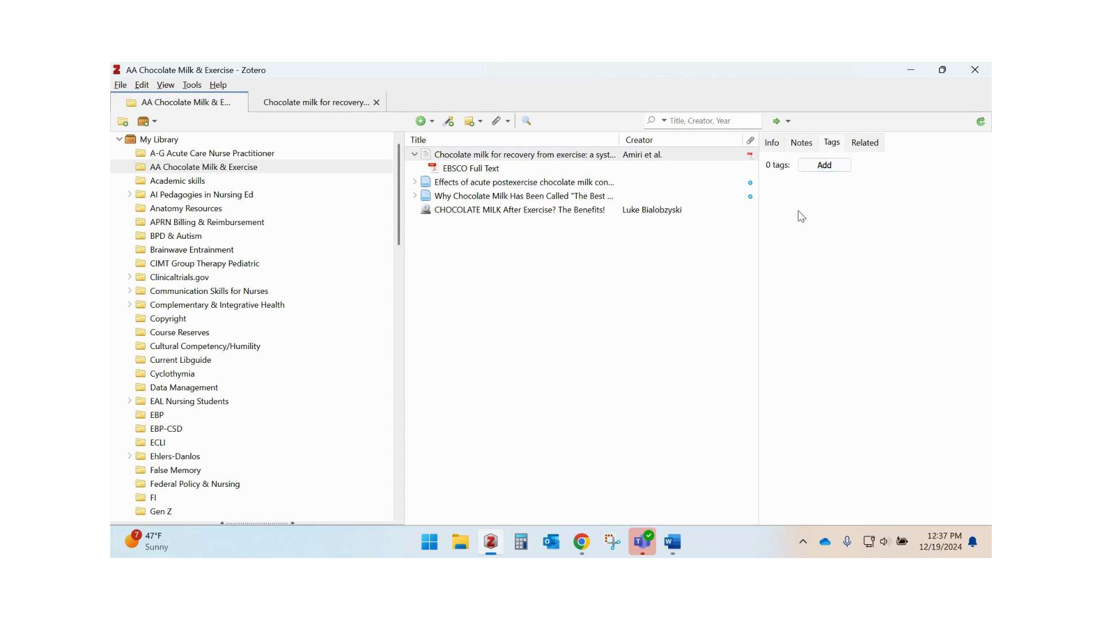
pyautogui.click(867, 147)
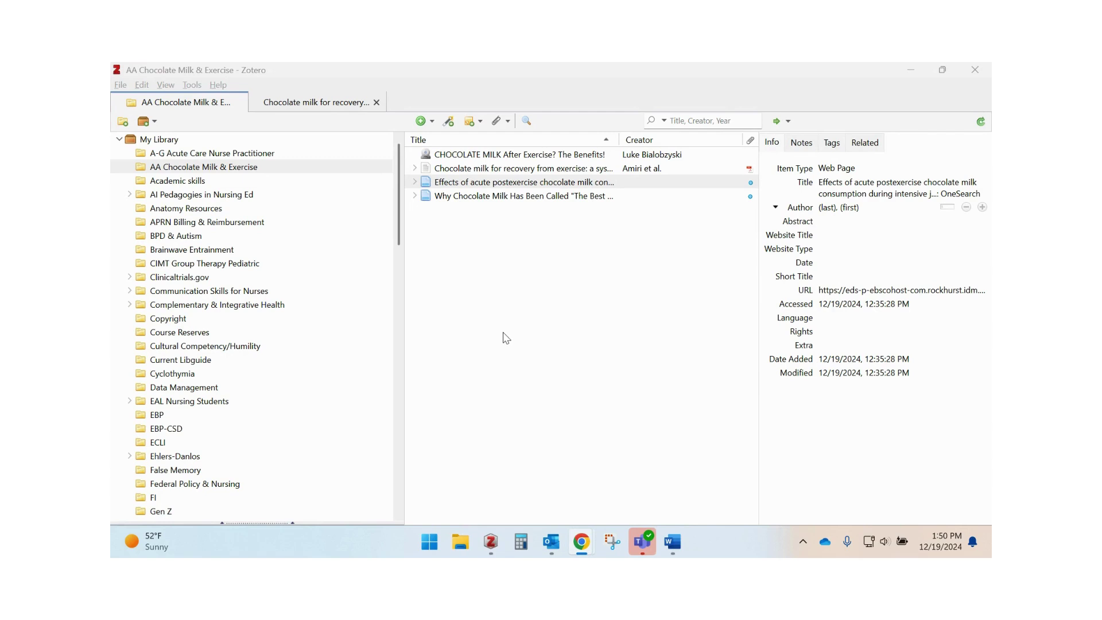
# Switch to the Sample paper in Word and set Zotero's citation style to American Psychological Association (APA) 7th edition
pyautogui.click(673, 546)
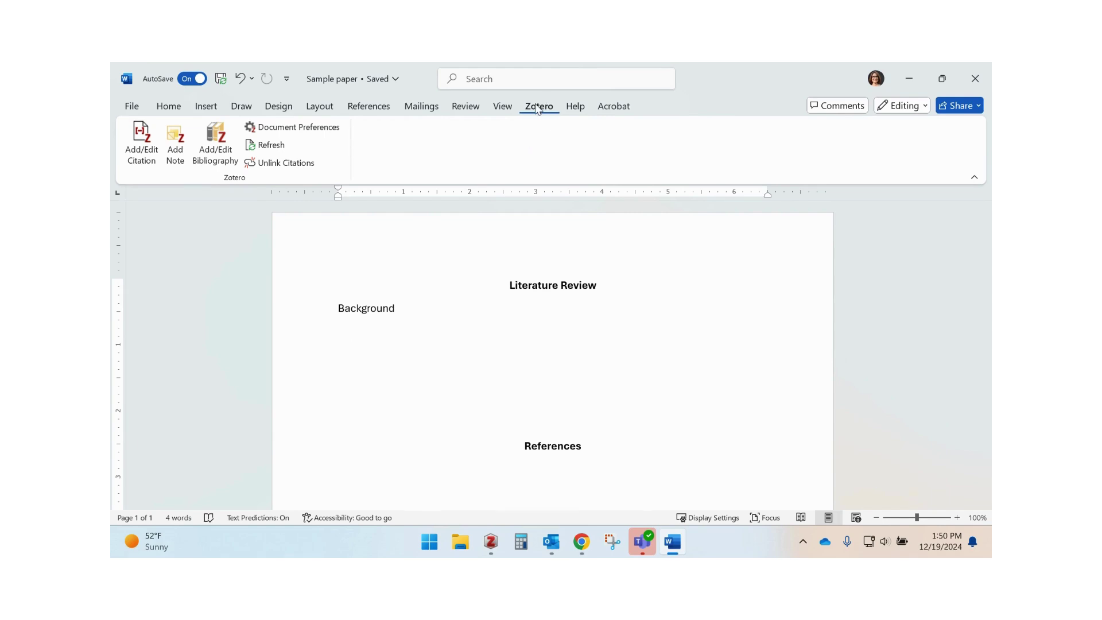
pyautogui.click(291, 130)
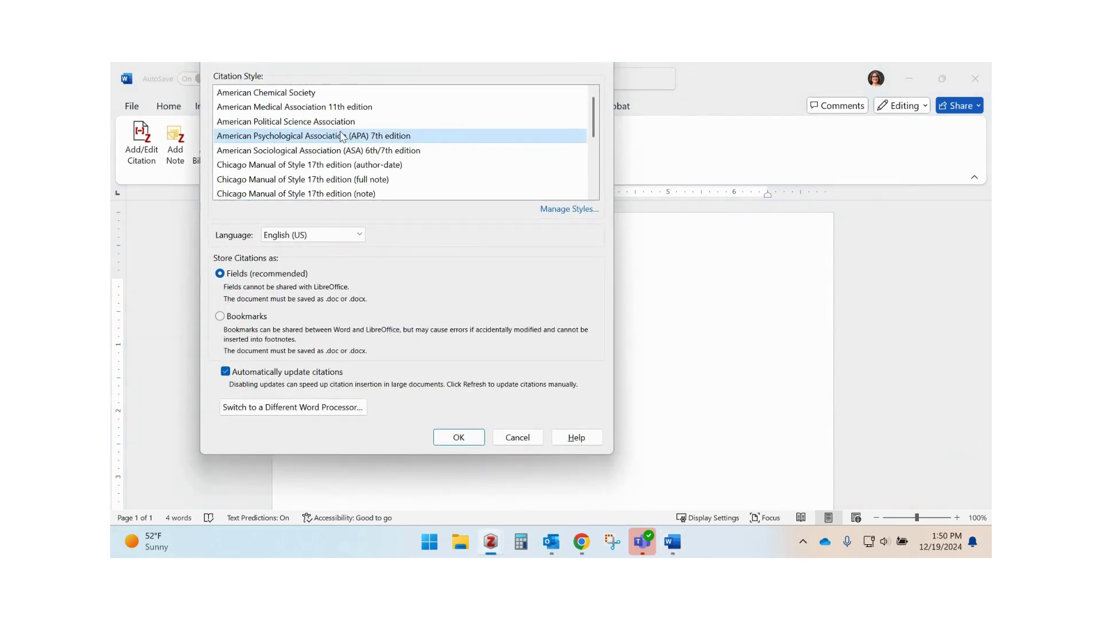
pyautogui.scroll(-1, 293, 112)
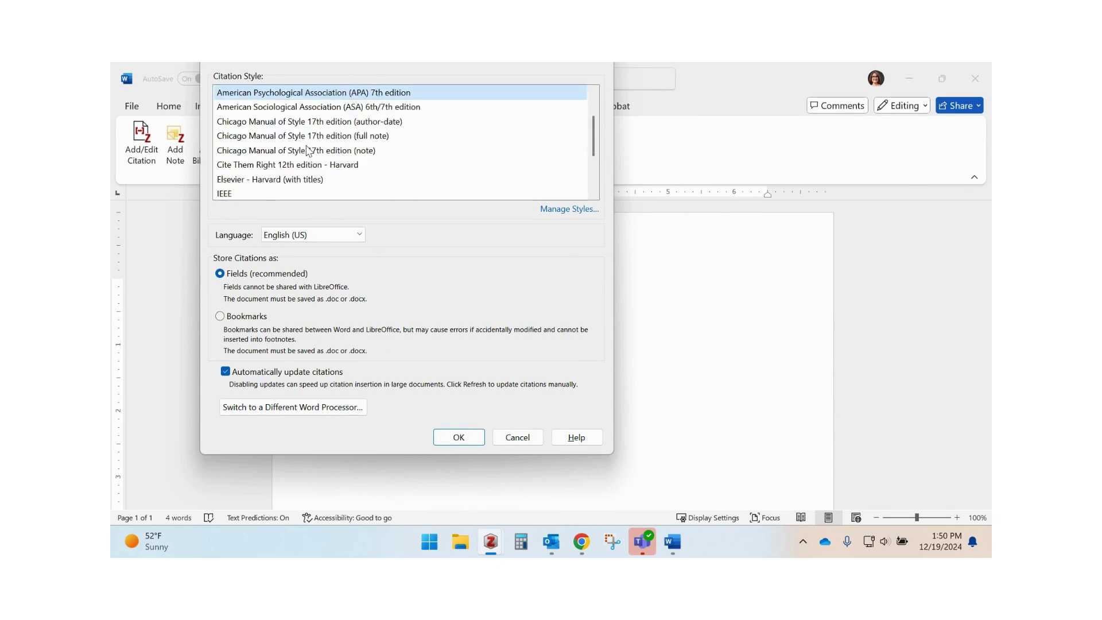
pyautogui.scroll(1, 309, 151)
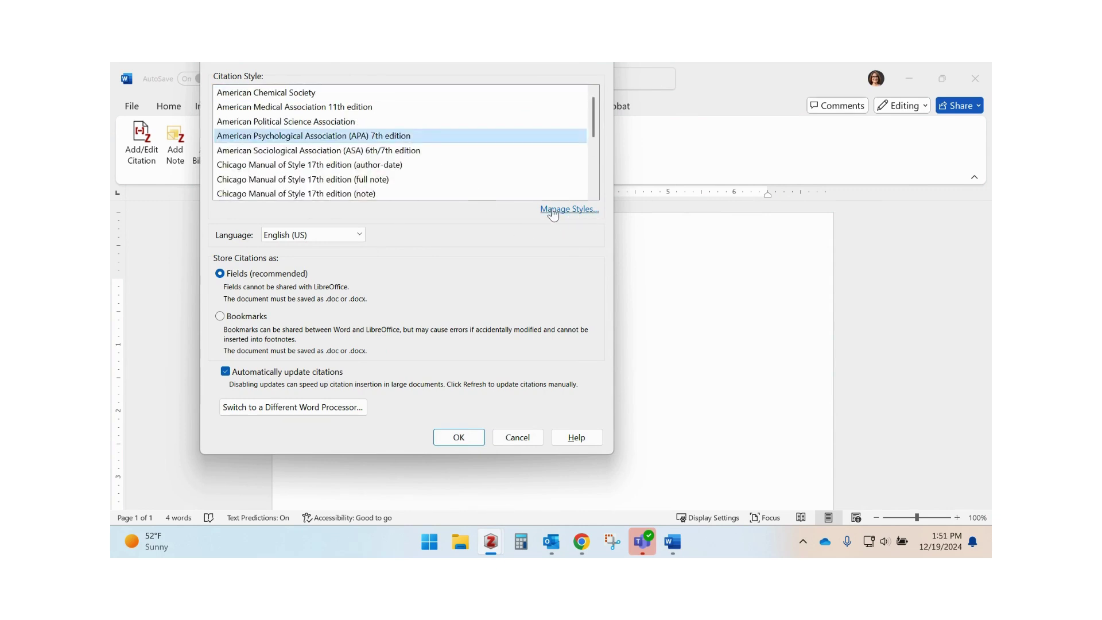
pyautogui.click(458, 439)
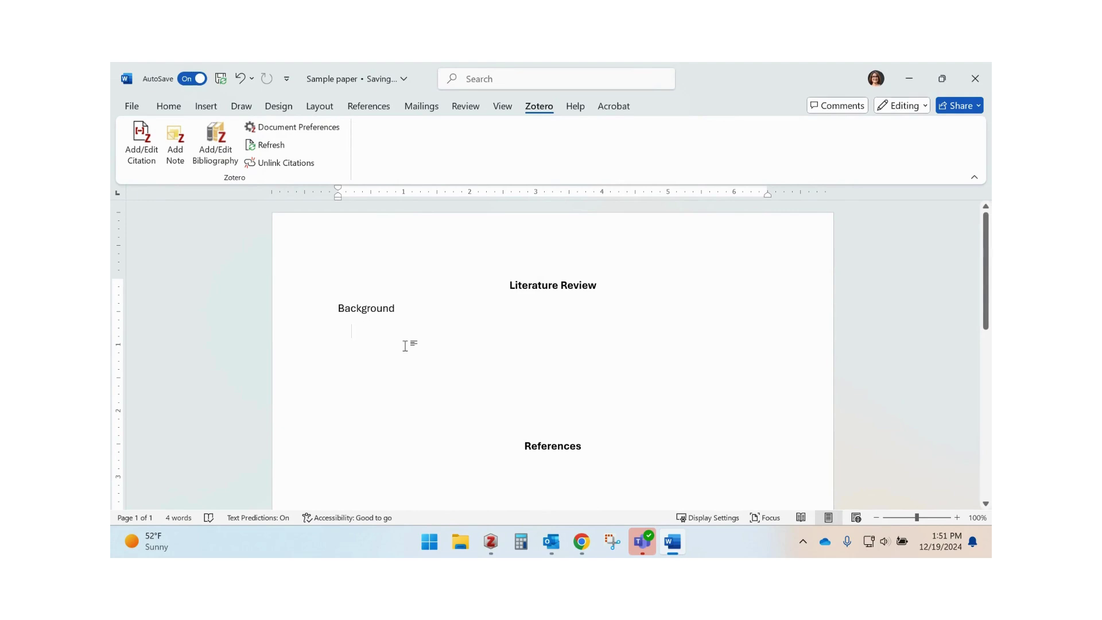
# Under Background, write "This researcher found this thing", cite "Chocolate milk for recovery from exercise" through Zotero, and end the sentence with a period
pyautogui.write('This')
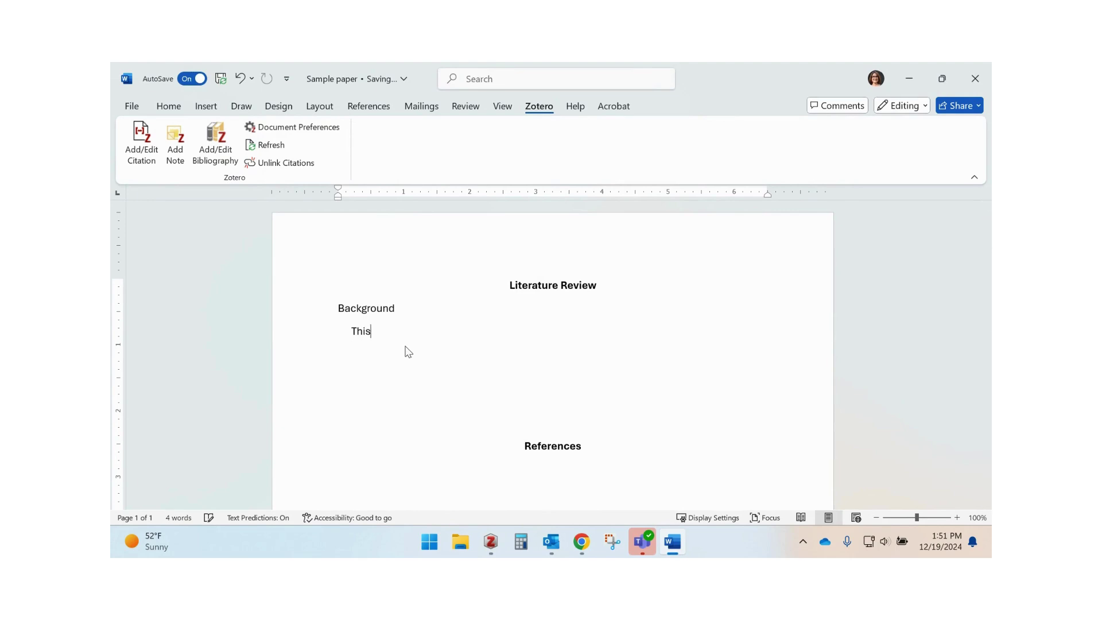
pyautogui.write(' researcher found this thing')
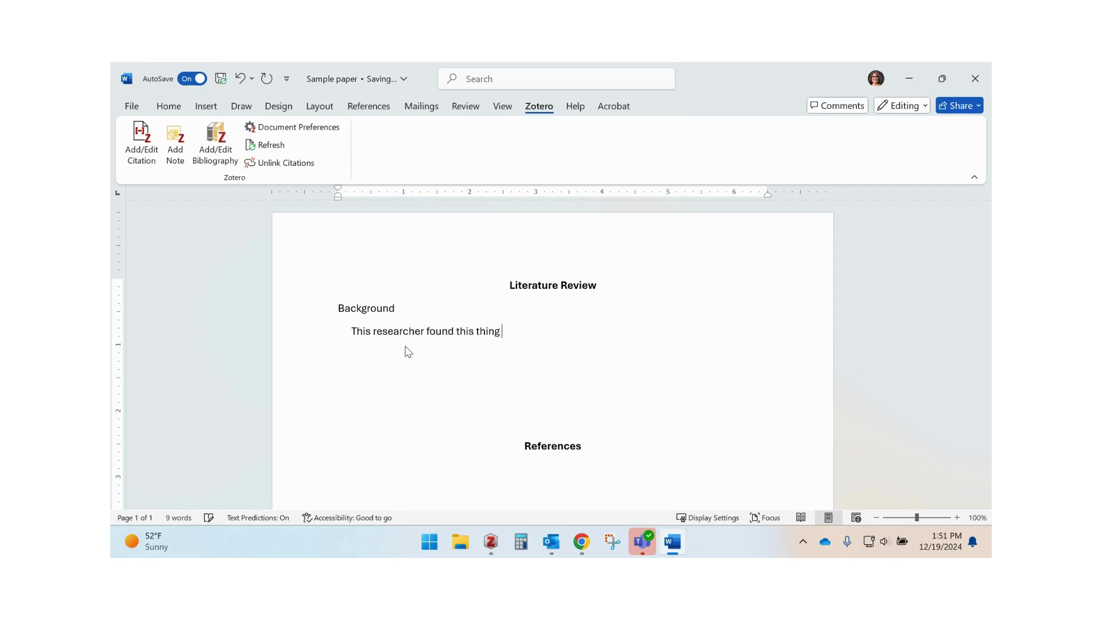
pyautogui.click(144, 153)
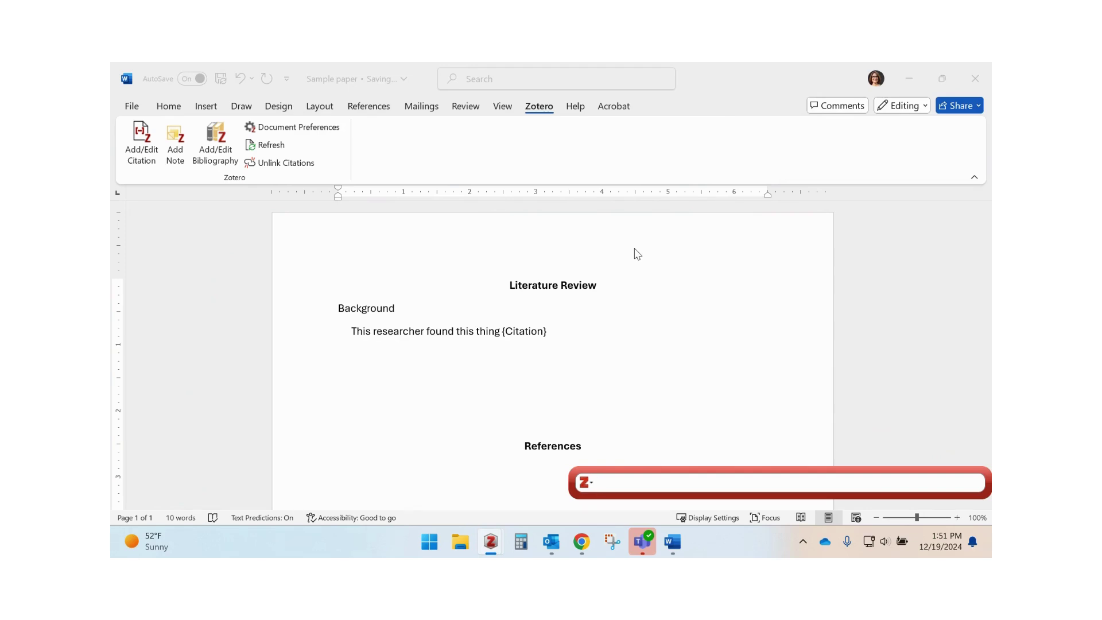
pyautogui.write('cho')
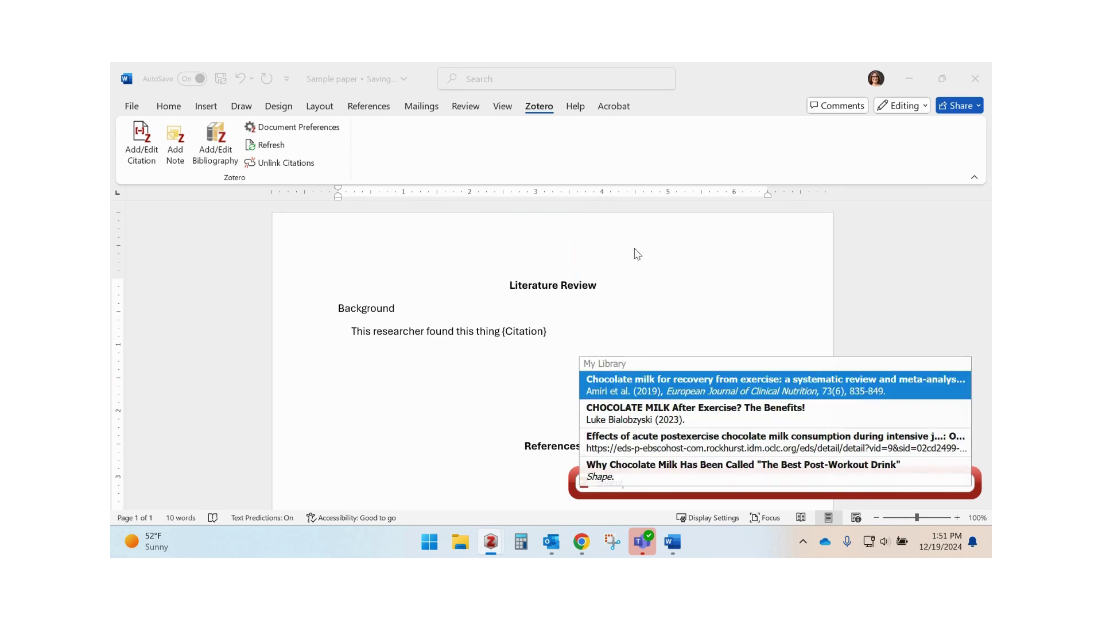
pyautogui.click(754, 383)
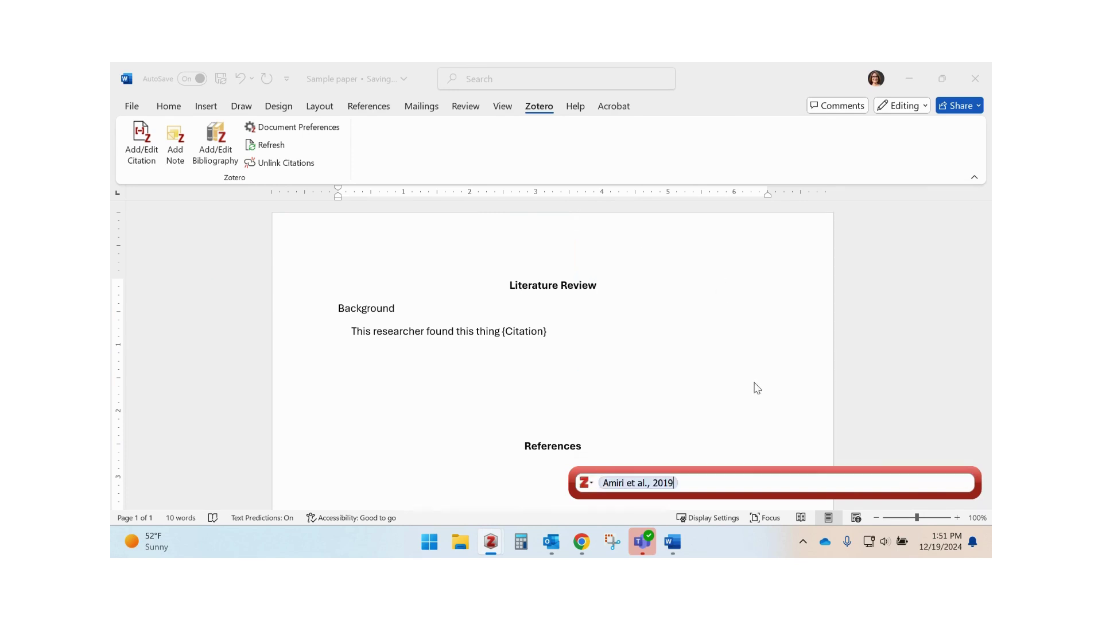
pyautogui.press('Return')
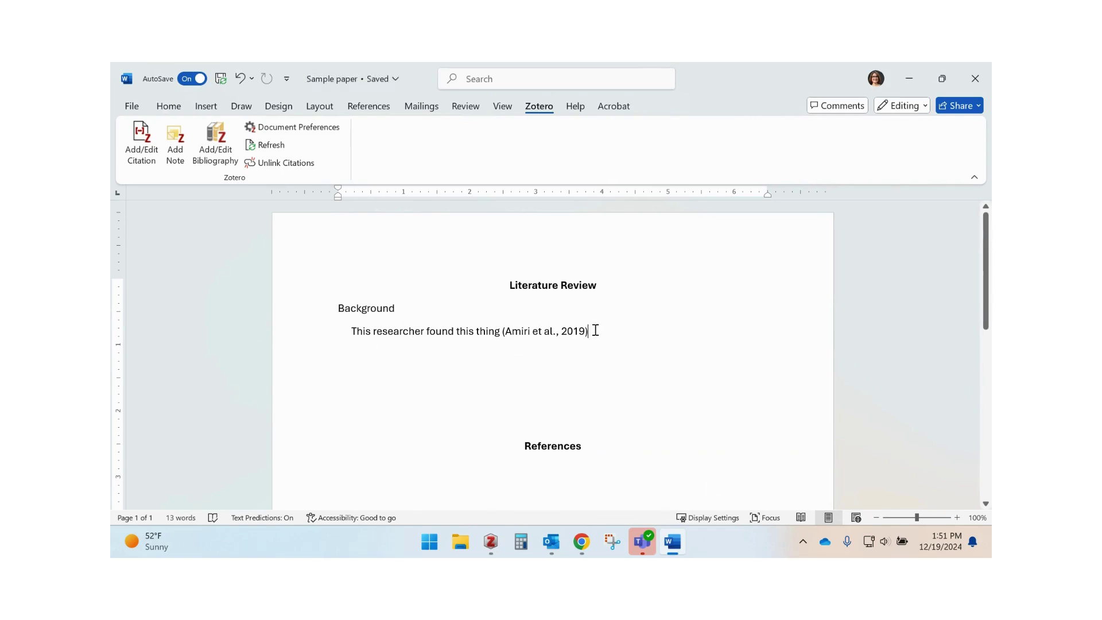
pyautogui.write('.  ')
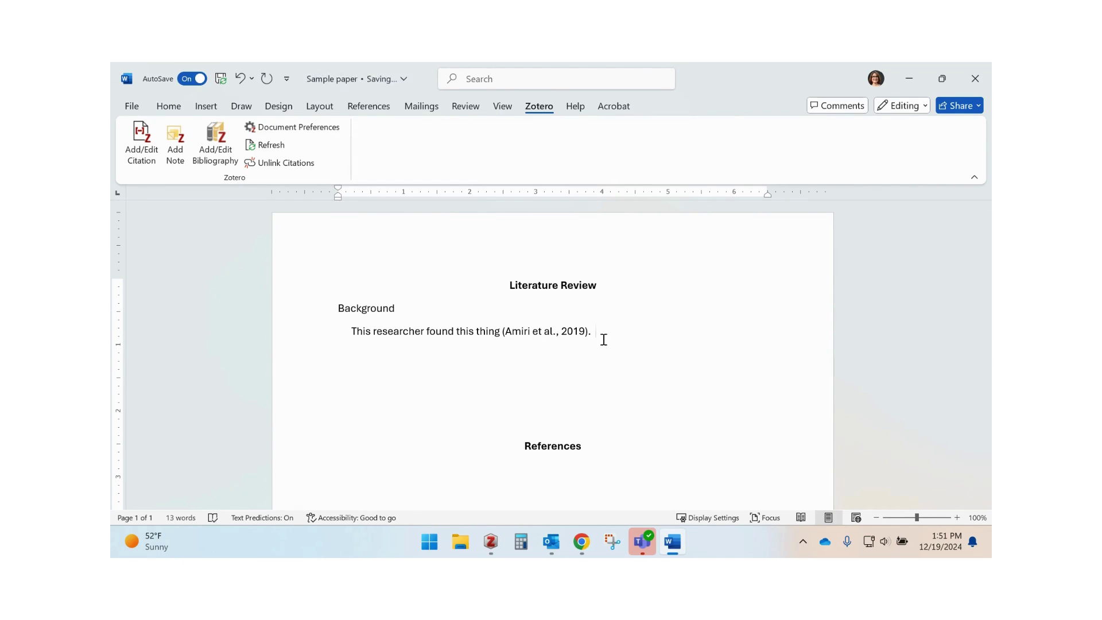
# Continue the Background paragraph with "However these other people found something else" and start a Zotero citation with "Optimizing Constraint-Induced Movement Therapy for Children With Cerebral Palsy"
pyautogui.write('However these other people found something else')
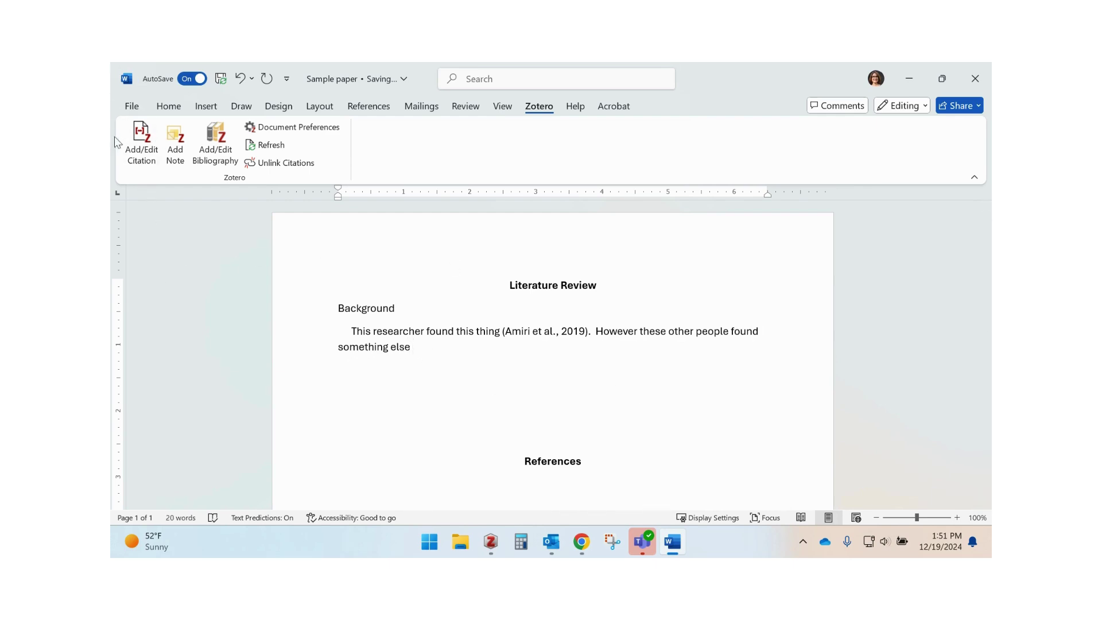
pyautogui.click(146, 159)
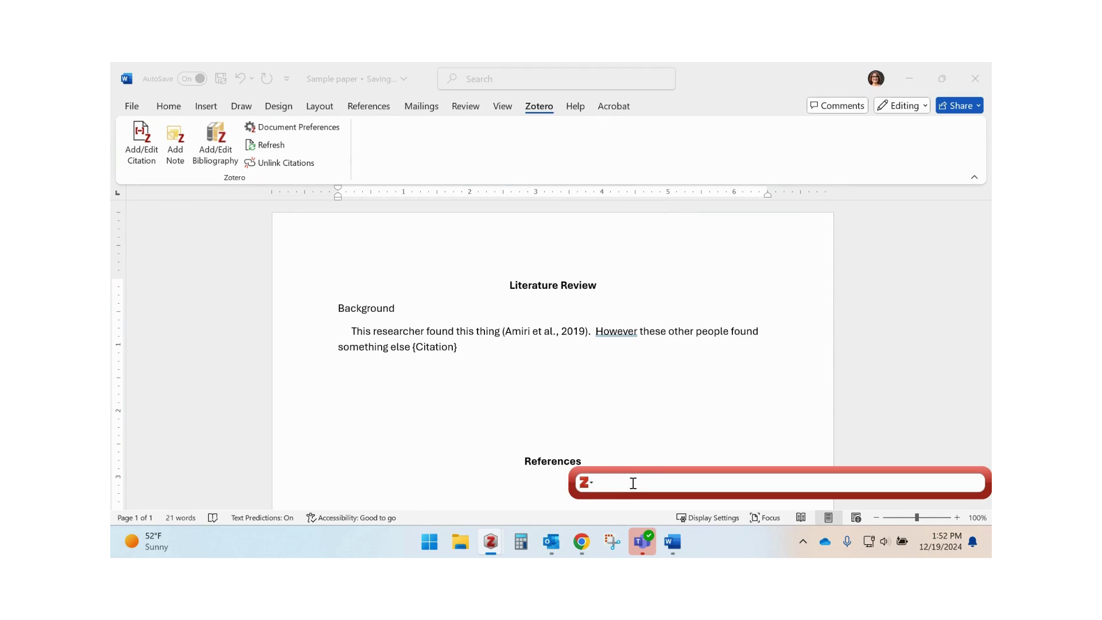
pyautogui.write('smith')
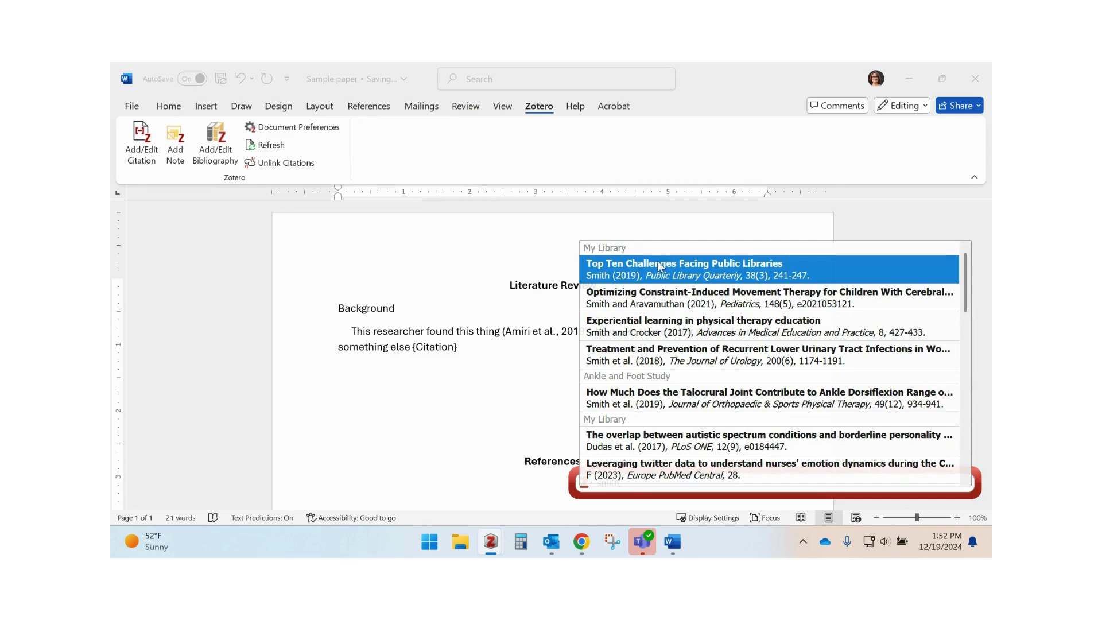
pyautogui.click(625, 307)
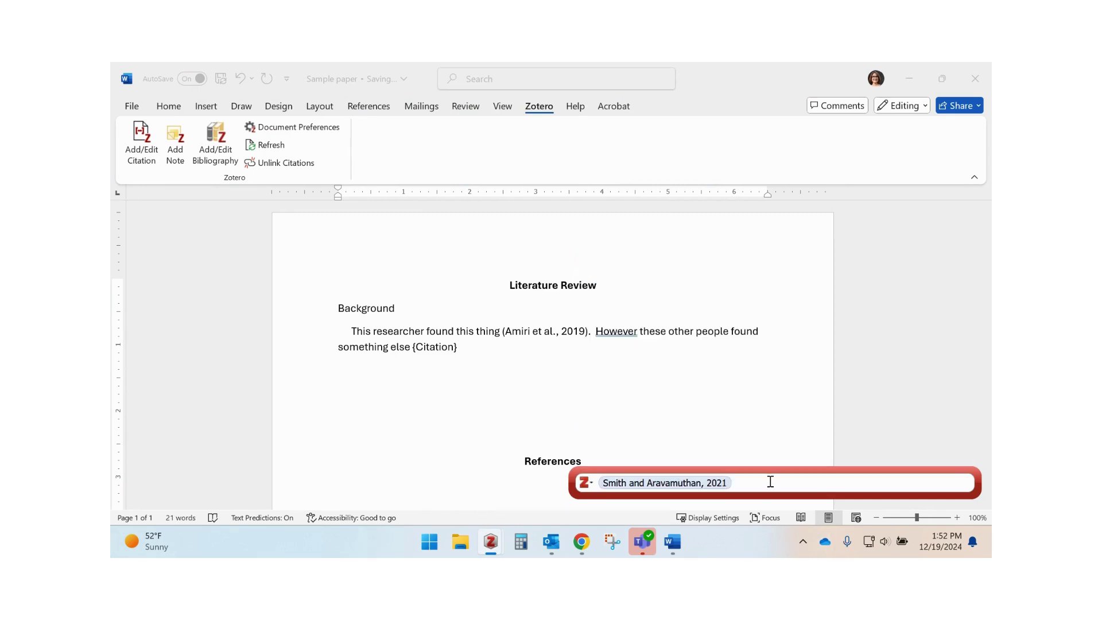
# Add "Artificial intelligence education programs for health care professionals" from My Library as the second source and insert the combined citation
pyautogui.write('anderson')
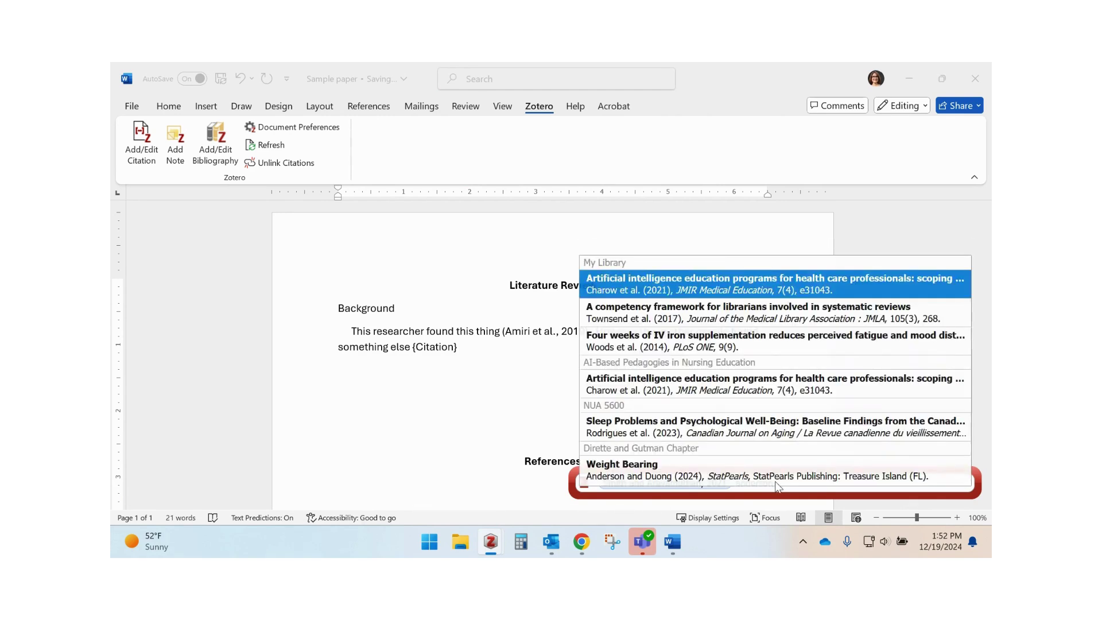
pyautogui.click(730, 290)
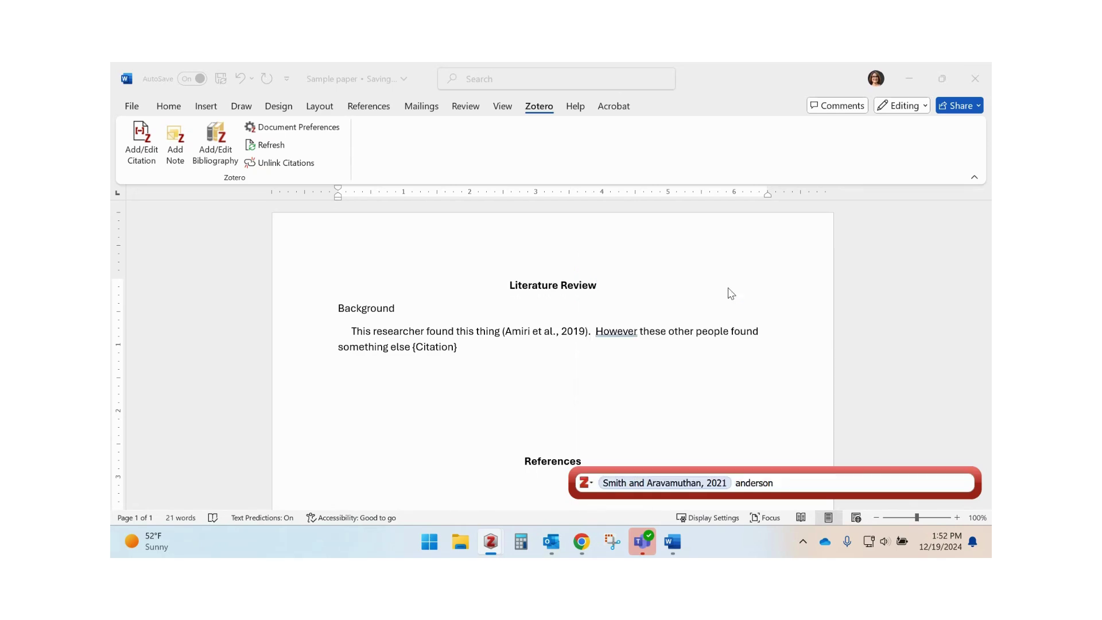
pyautogui.press('Return')
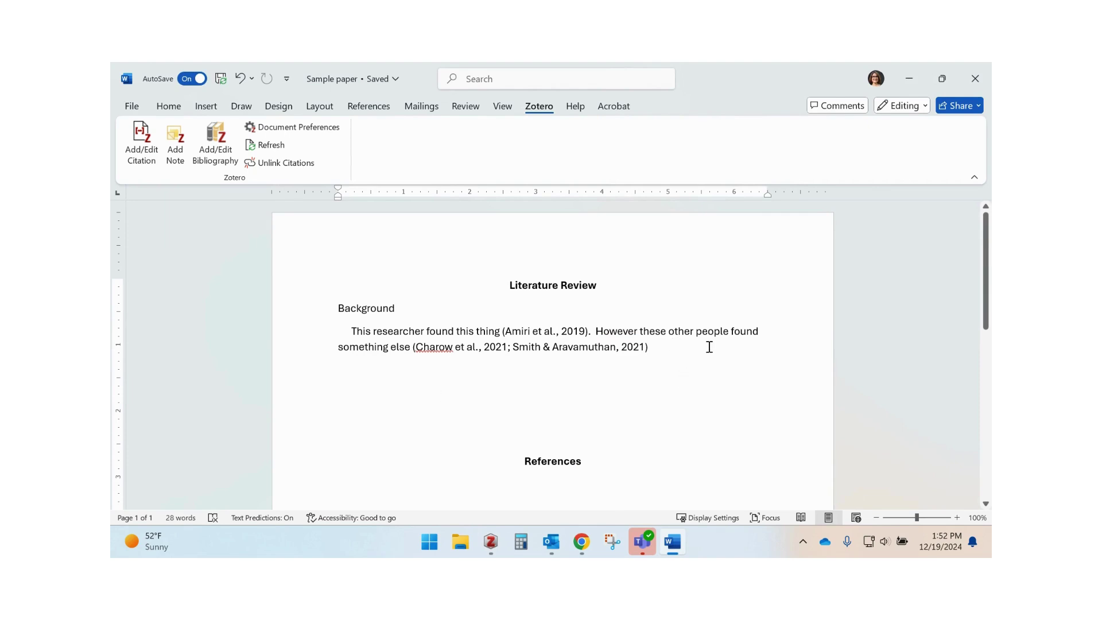
# Insert the Zotero bibliography on the empty line below the References heading
pyautogui.click(315, 493)
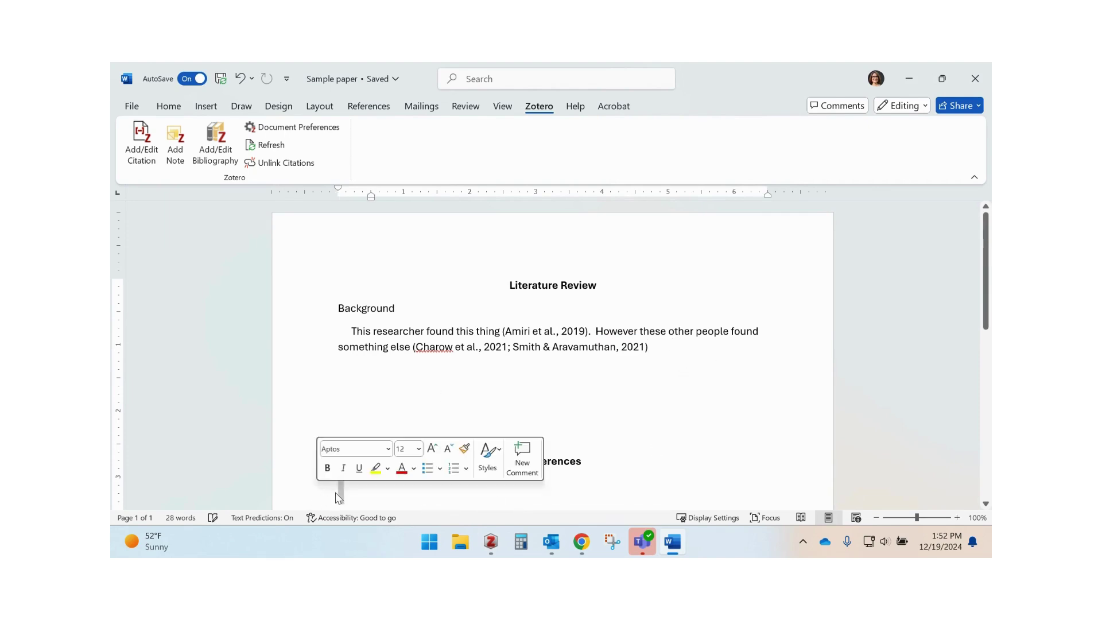
pyautogui.scroll(-3, 546, 298)
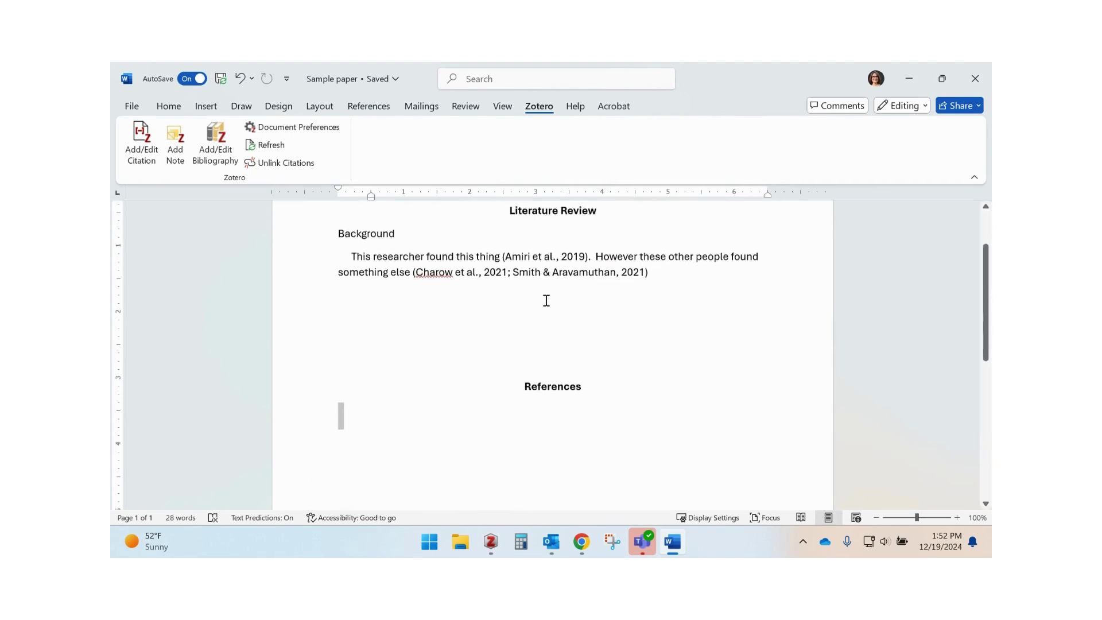
pyautogui.scroll(1, 566, 360)
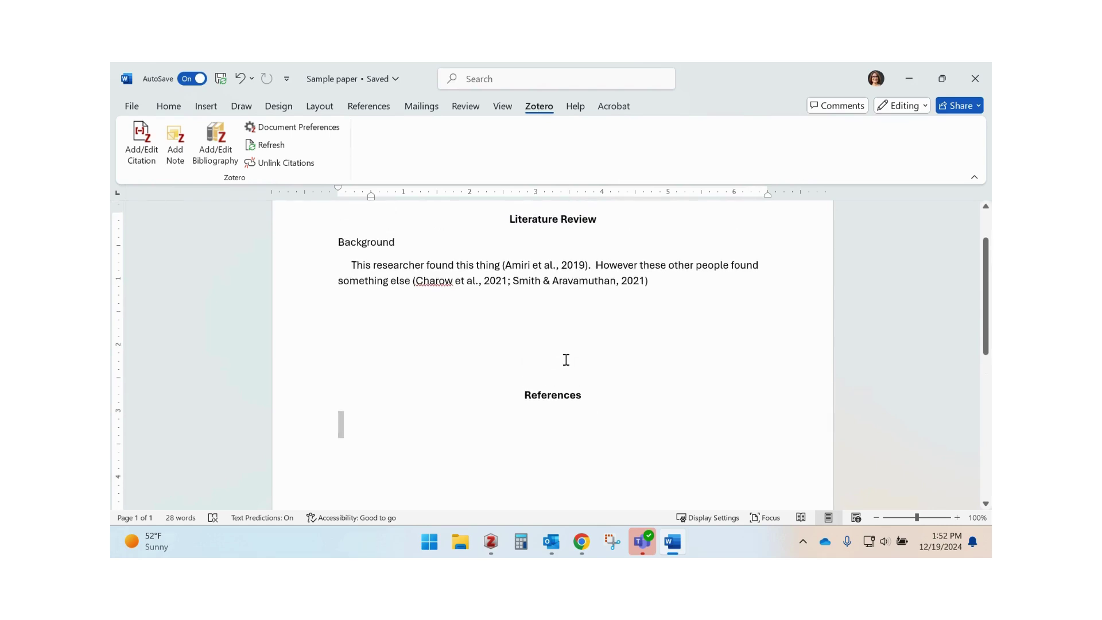
pyautogui.click(218, 164)
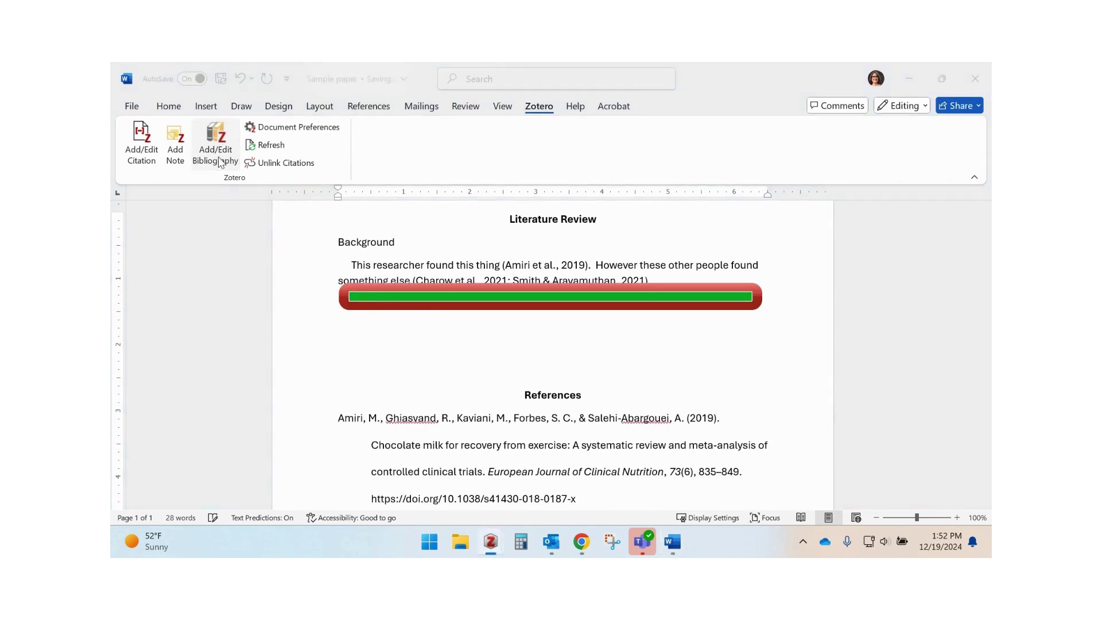
# Review the generated reference entries for formatting and completeness, comparing them with the in-text citations under Background
pyautogui.scroll(-7, 640, 383)
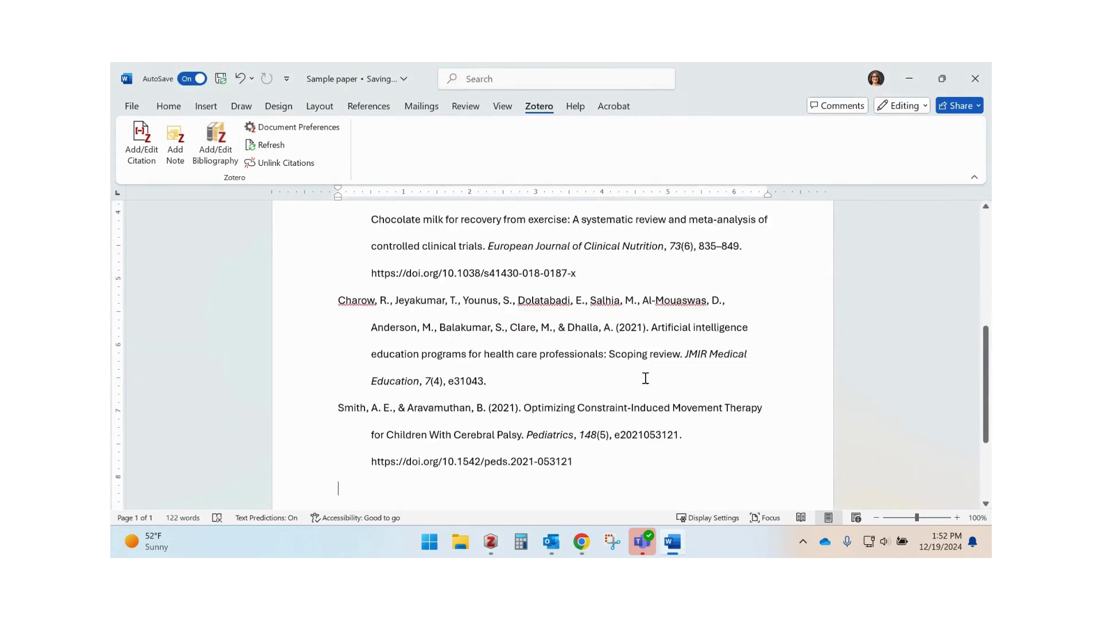
pyautogui.scroll(-3, 645, 378)
pyautogui.scroll(12, 644, 377)
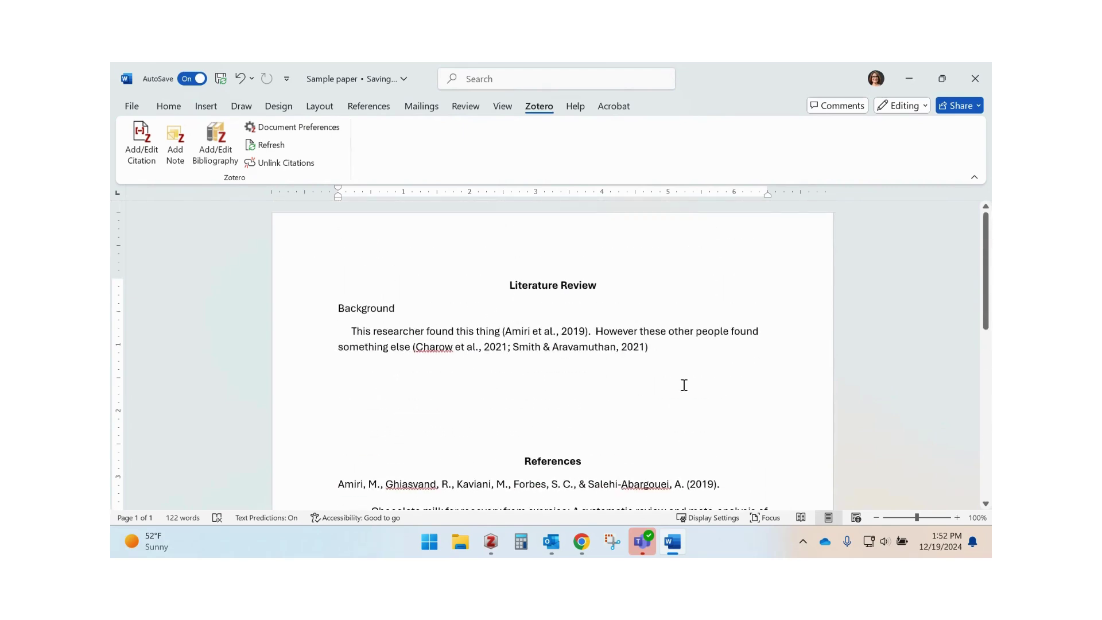
pyautogui.scroll(-5, 604, 390)
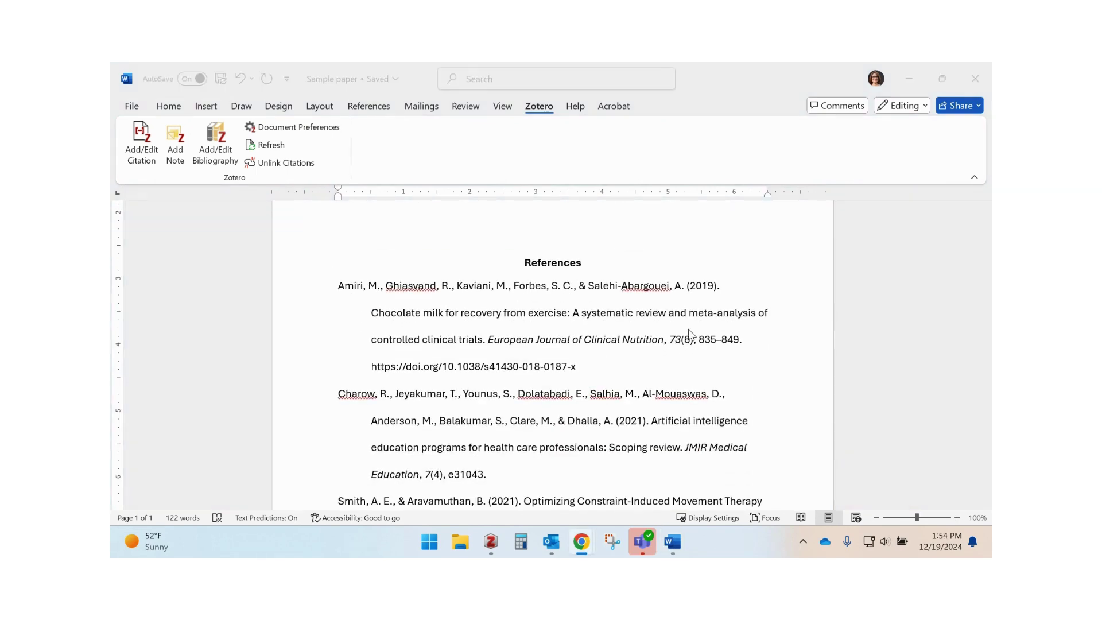
pyautogui.scroll(3, 712, 396)
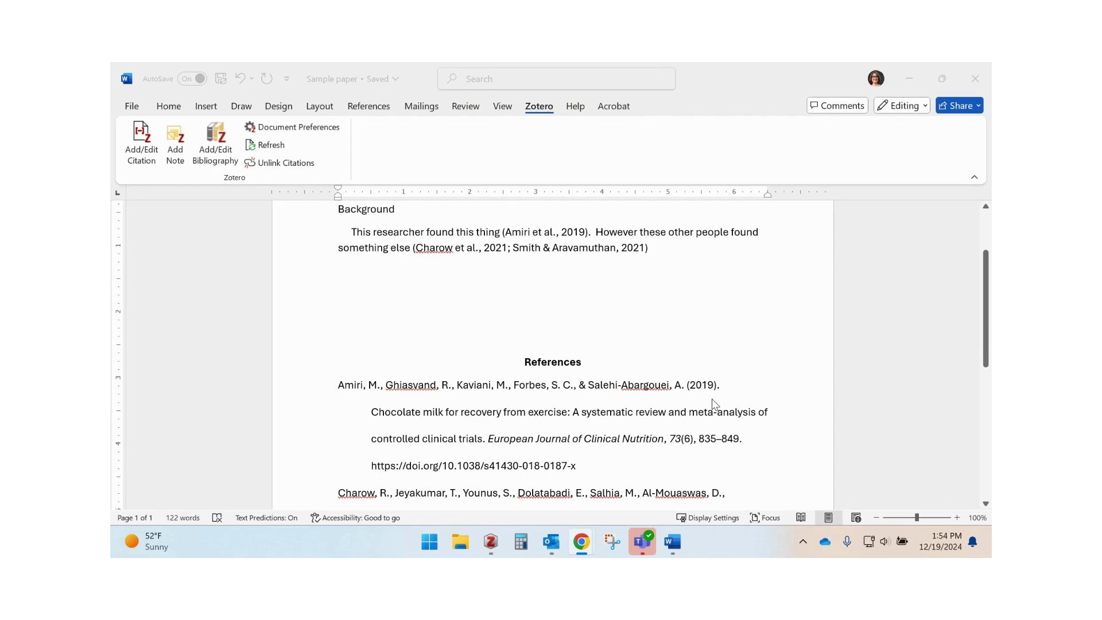
pyautogui.scroll(-1, 712, 403)
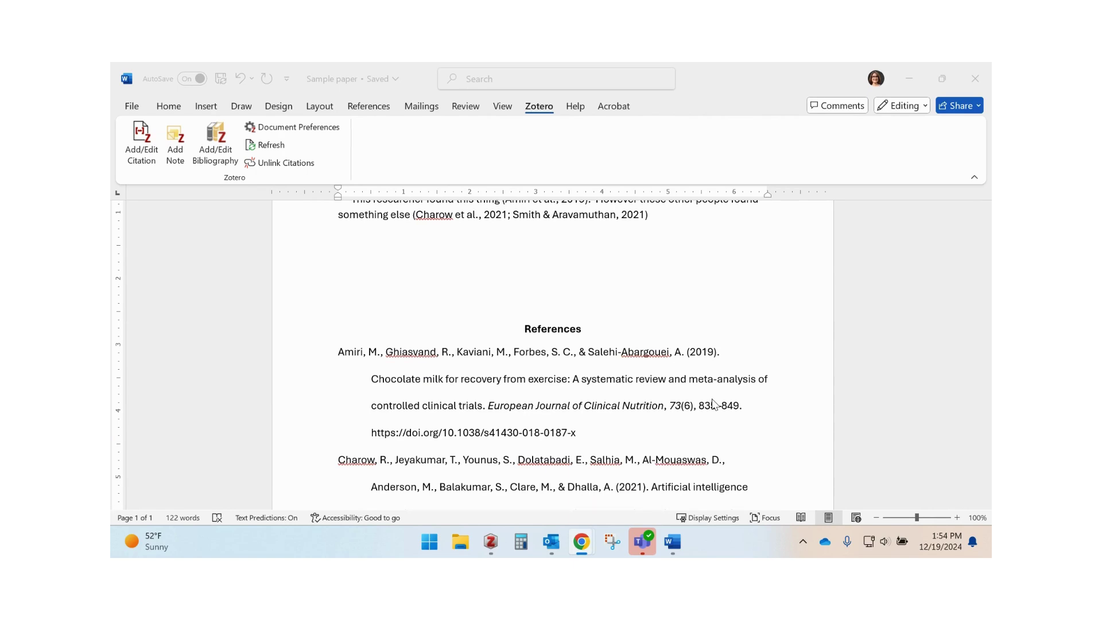
pyautogui.scroll(-4, 714, 404)
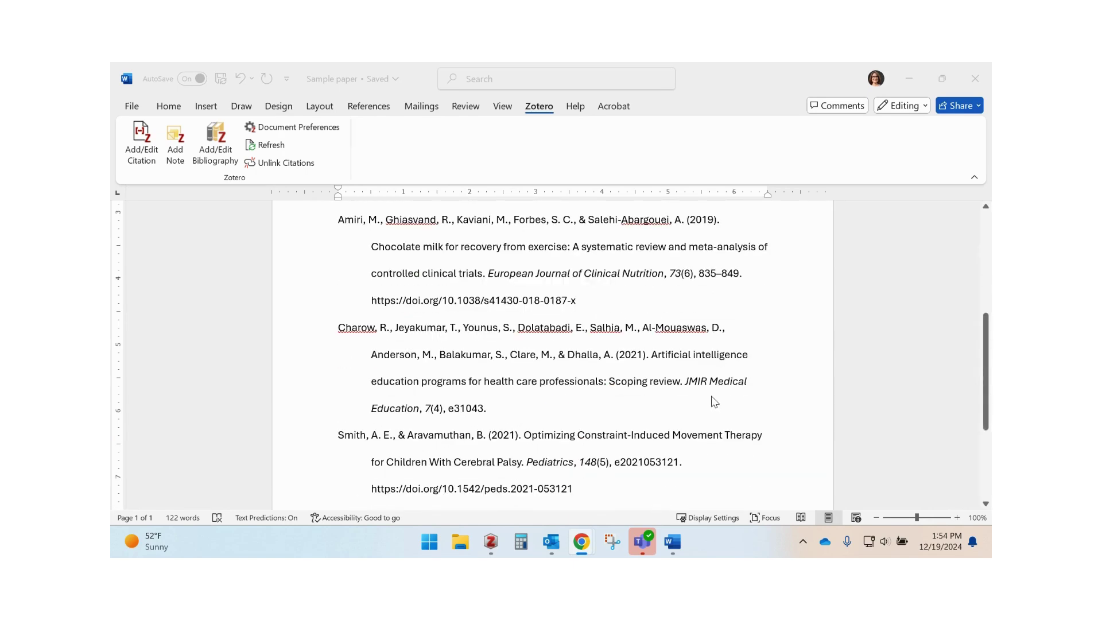
pyautogui.scroll(7, 714, 402)
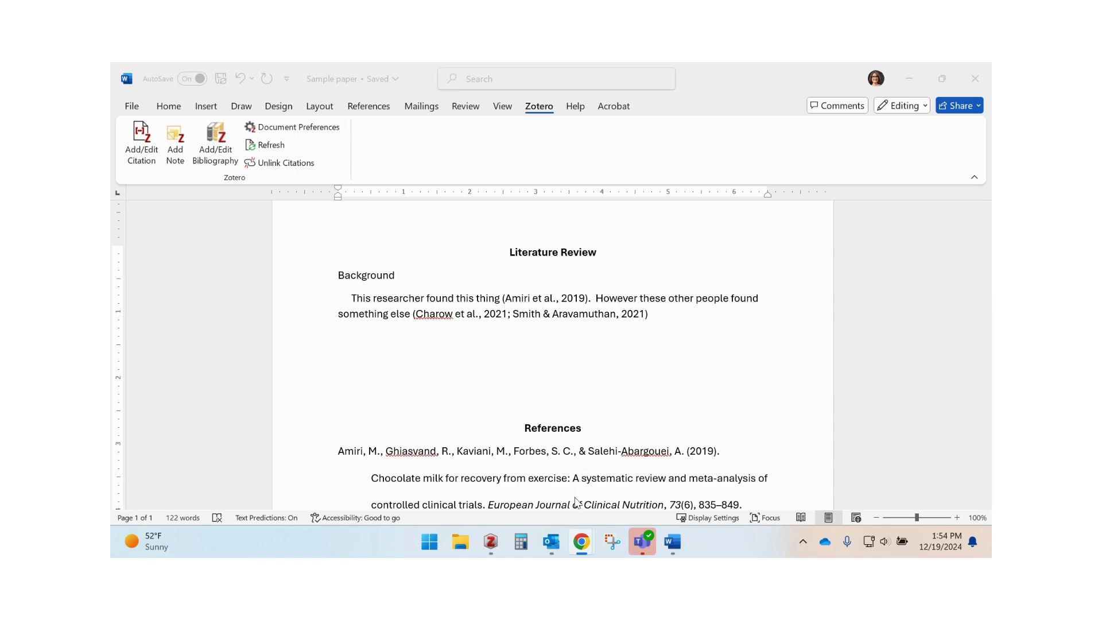
pyautogui.scroll(-2, 555, 396)
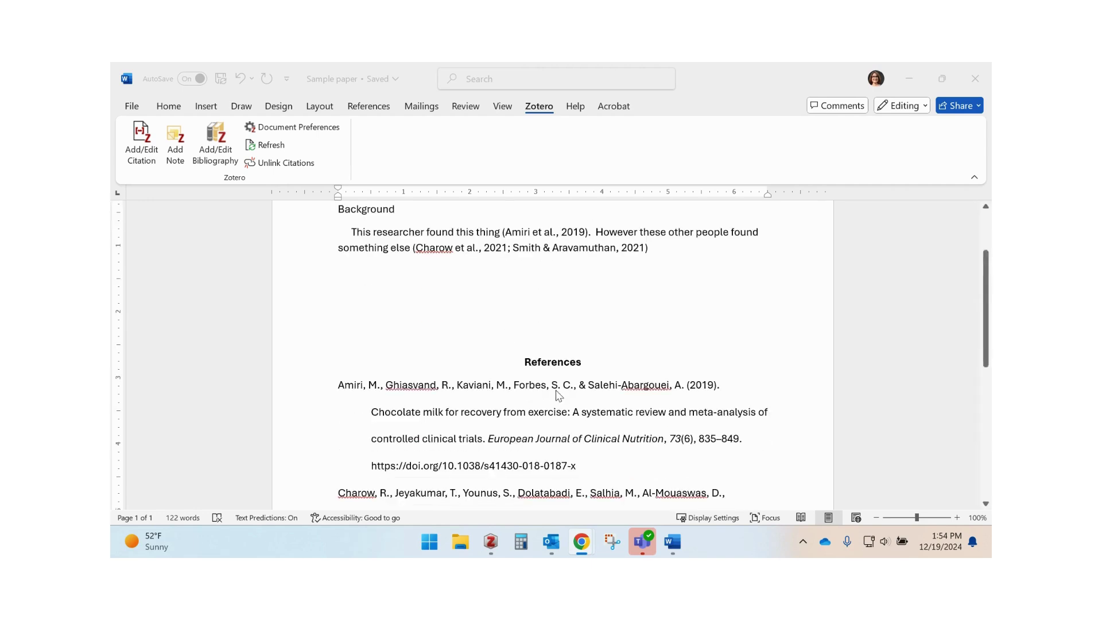
pyautogui.scroll(-5, 556, 396)
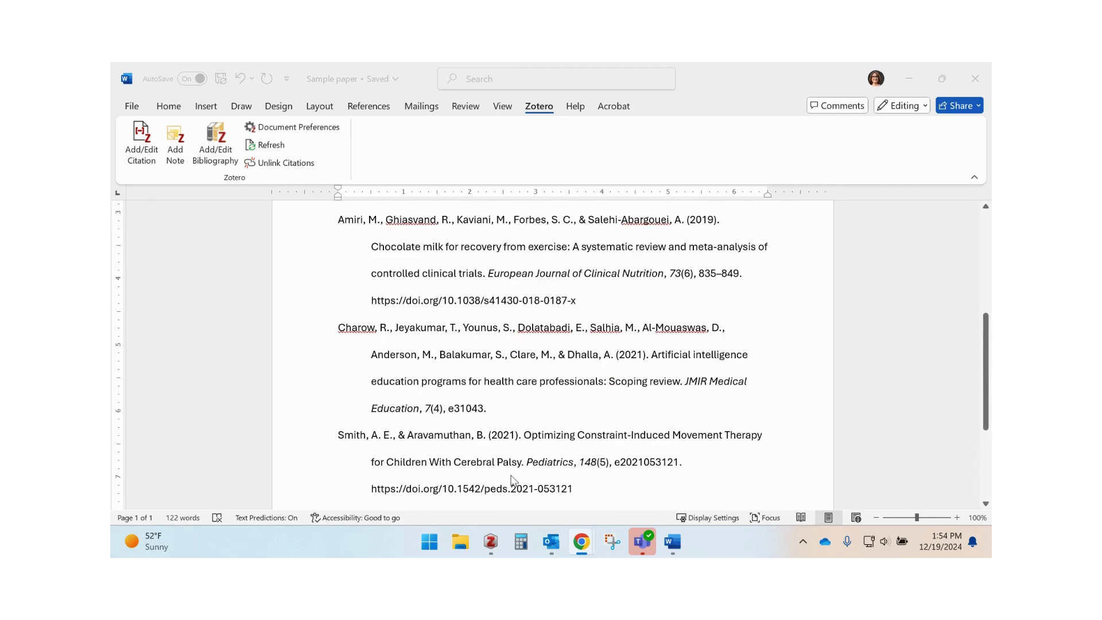
pyautogui.scroll(1, 573, 419)
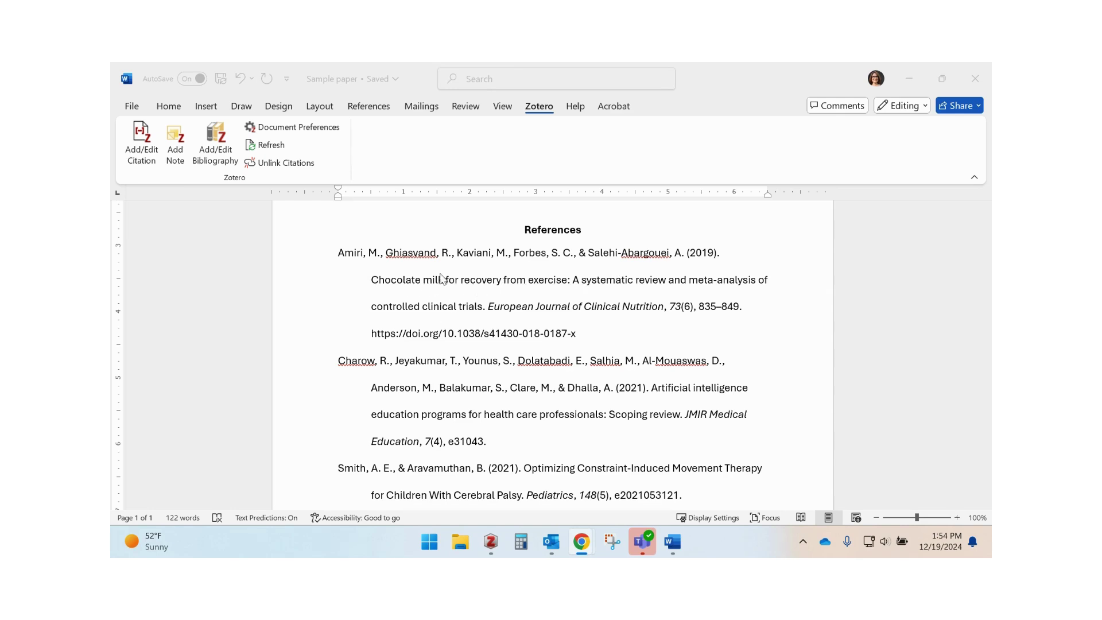
pyautogui.scroll(-2, 542, 294)
pyautogui.scroll(-1, 556, 299)
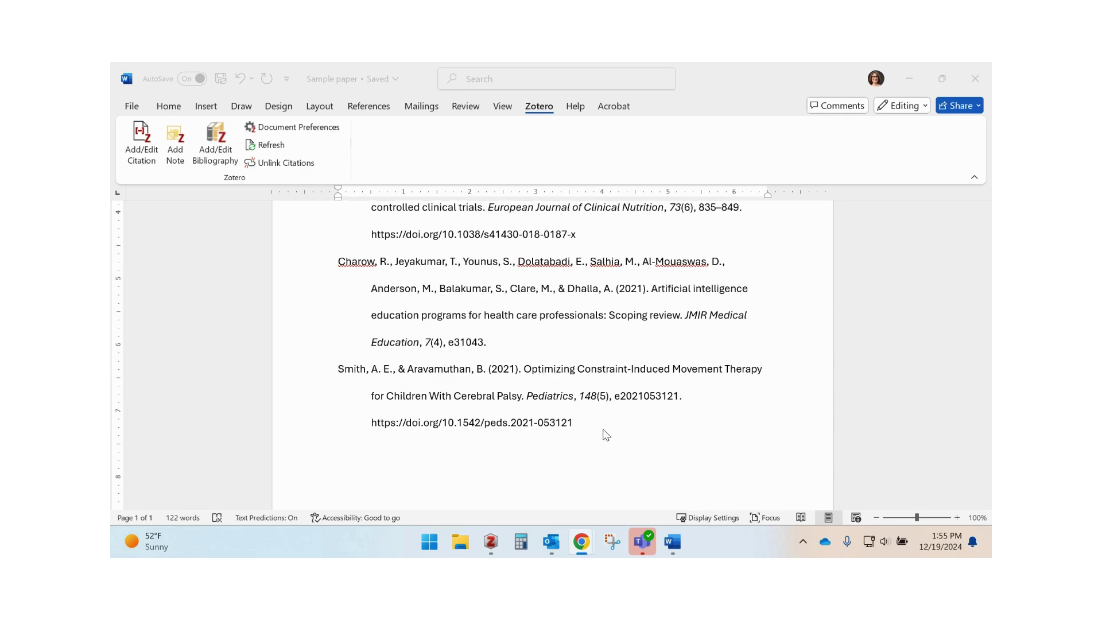
pyautogui.scroll(3, 660, 435)
pyautogui.scroll(3, 675, 434)
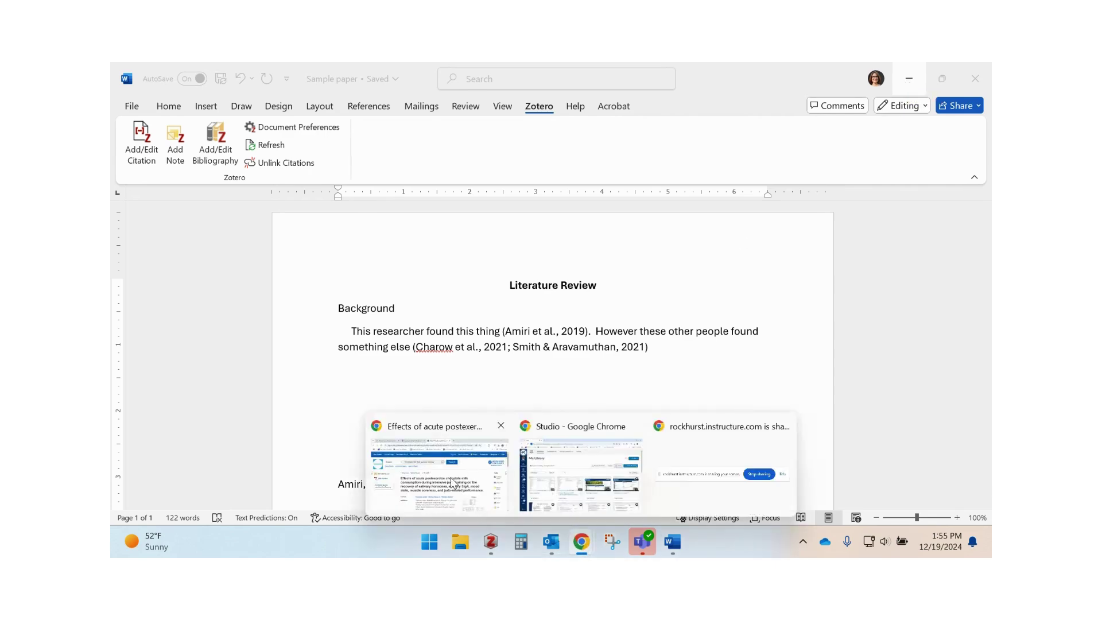
# Switch to Chrome and revisit the Greenlease Library page and the Zotero download page
pyautogui.click(464, 486)
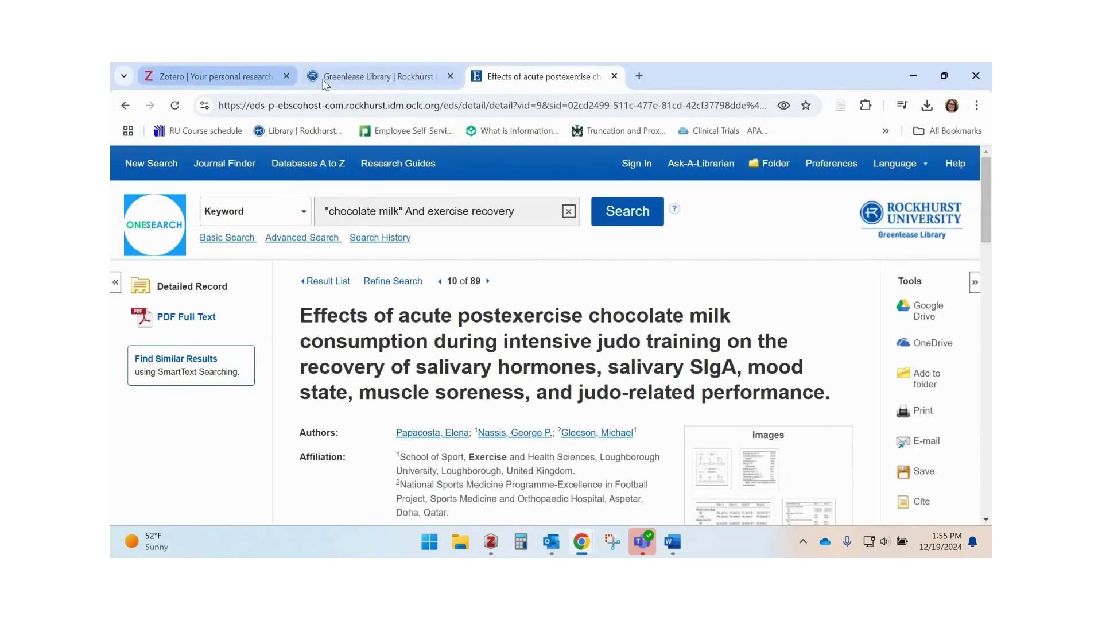
pyautogui.click(379, 76)
pyautogui.scroll(-1, 729, 251)
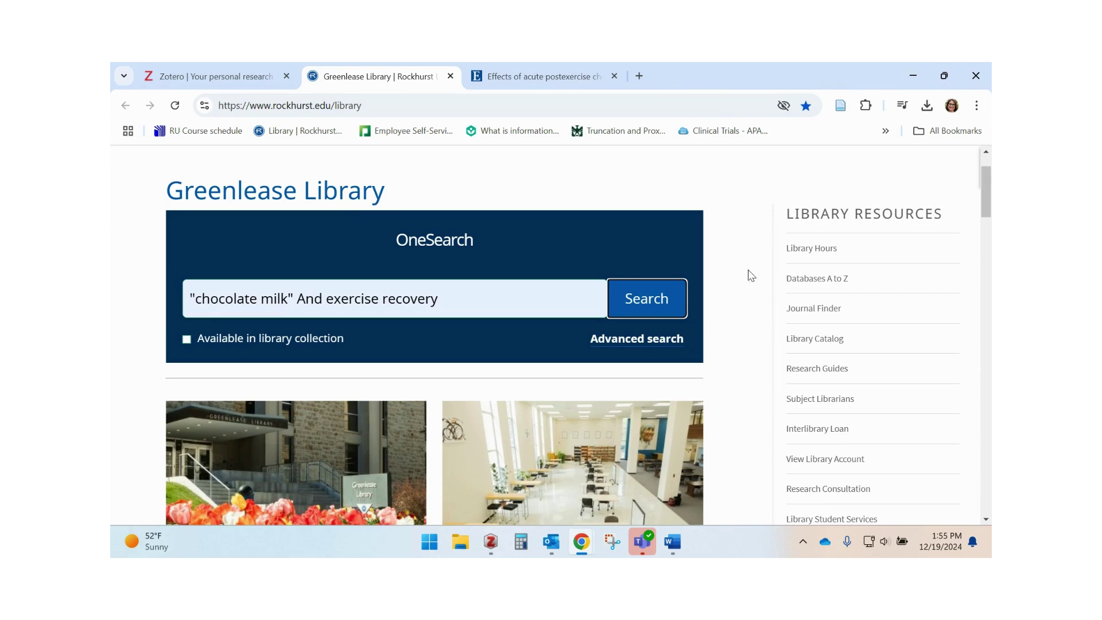
pyautogui.click(235, 78)
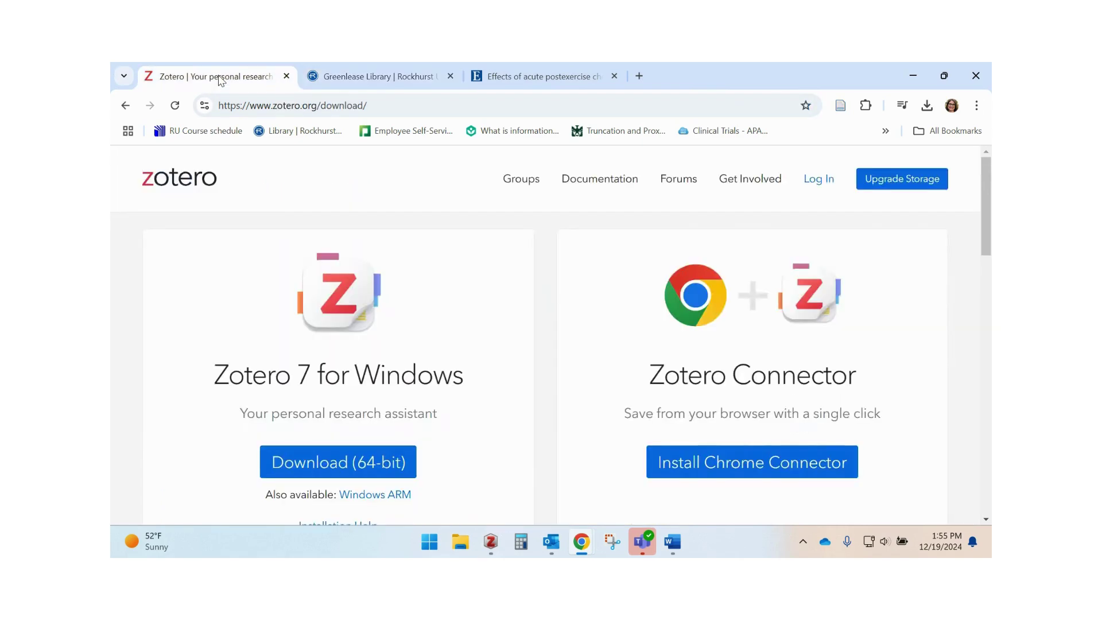